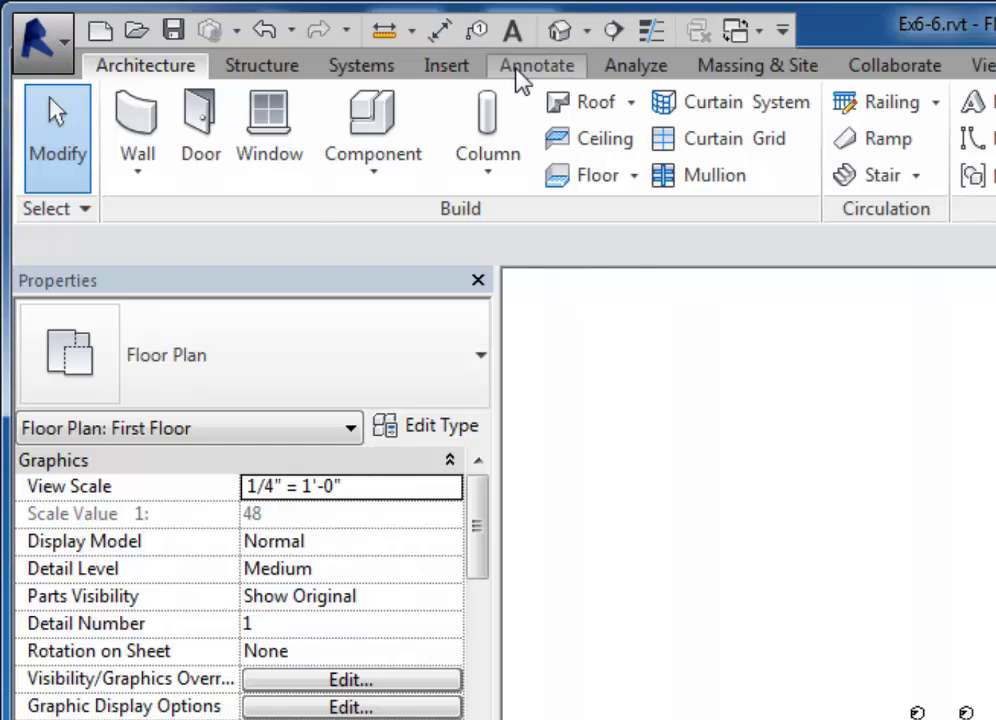
Step: Switch the ribbon to the Annotate tab for the First Floor plan
click(517, 70)
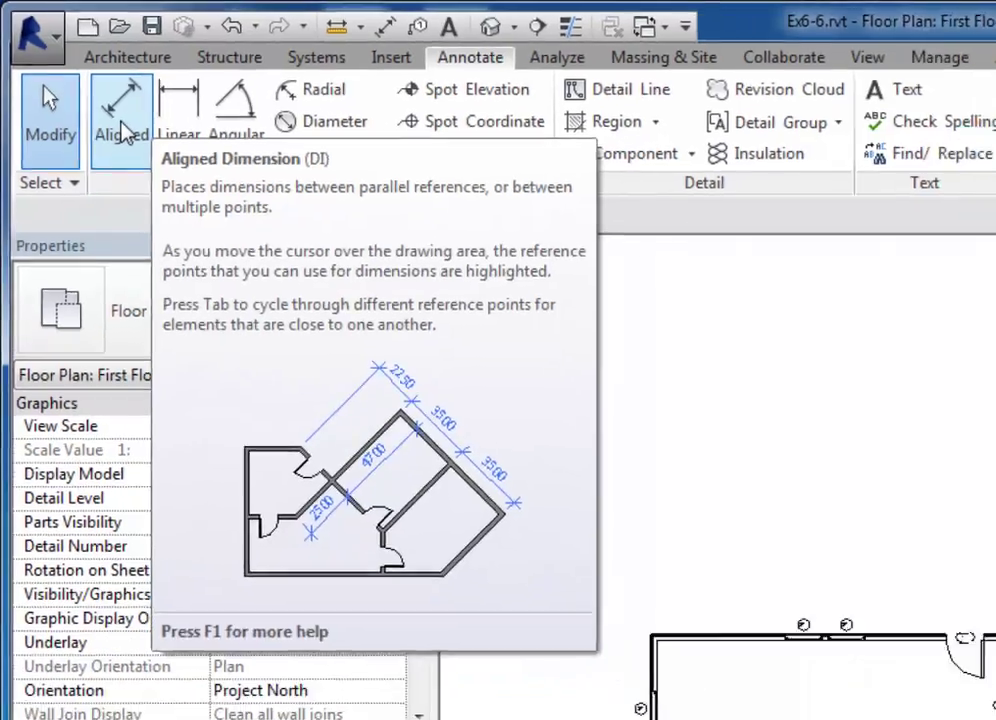
Step: Start the Aligned dimension tool on the First Floor plan
click(140, 146)
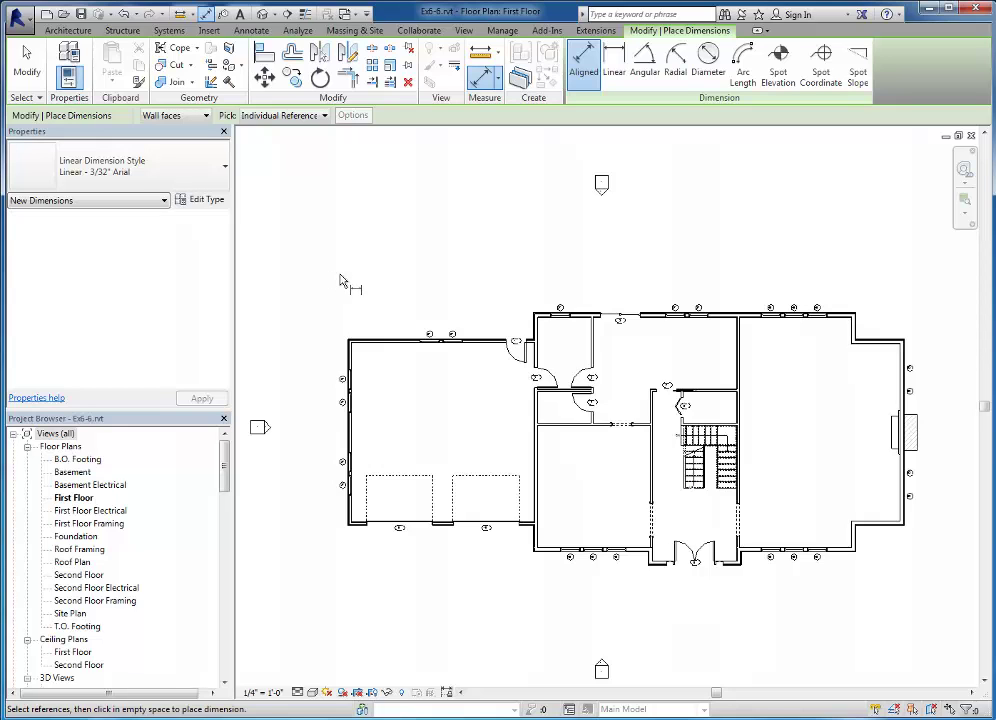
scroll(345, 285, up, 2)
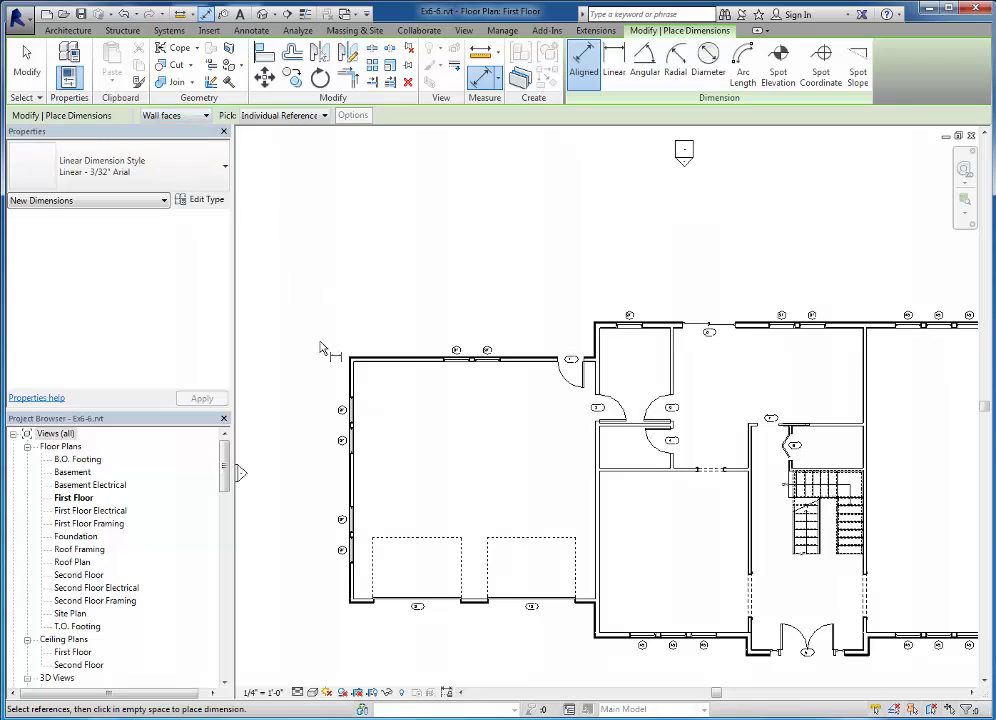
click(205, 116)
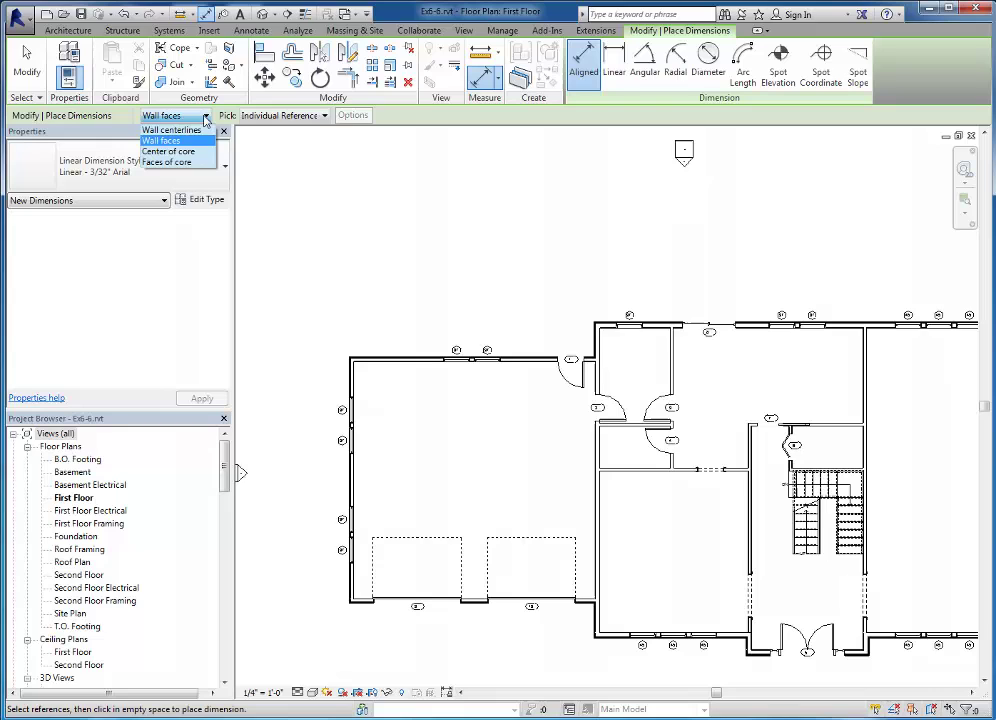
click(205, 118)
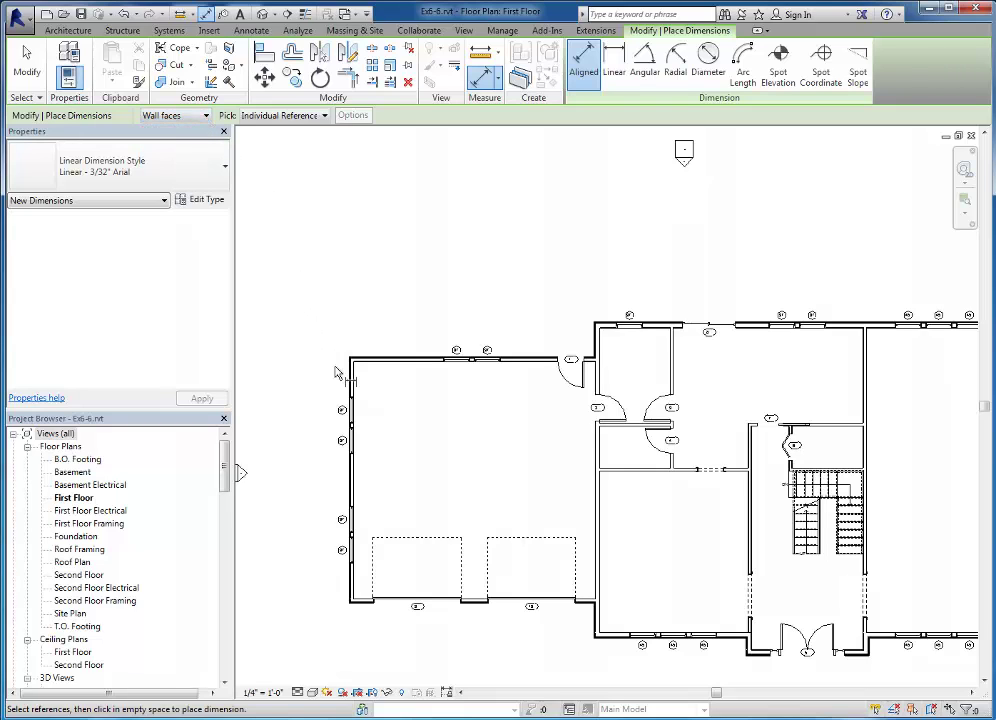
Step: Begin the centerline chain at the left exterior wall, adding two windows, the door and the wall jog
scroll(337, 373, up, 5)
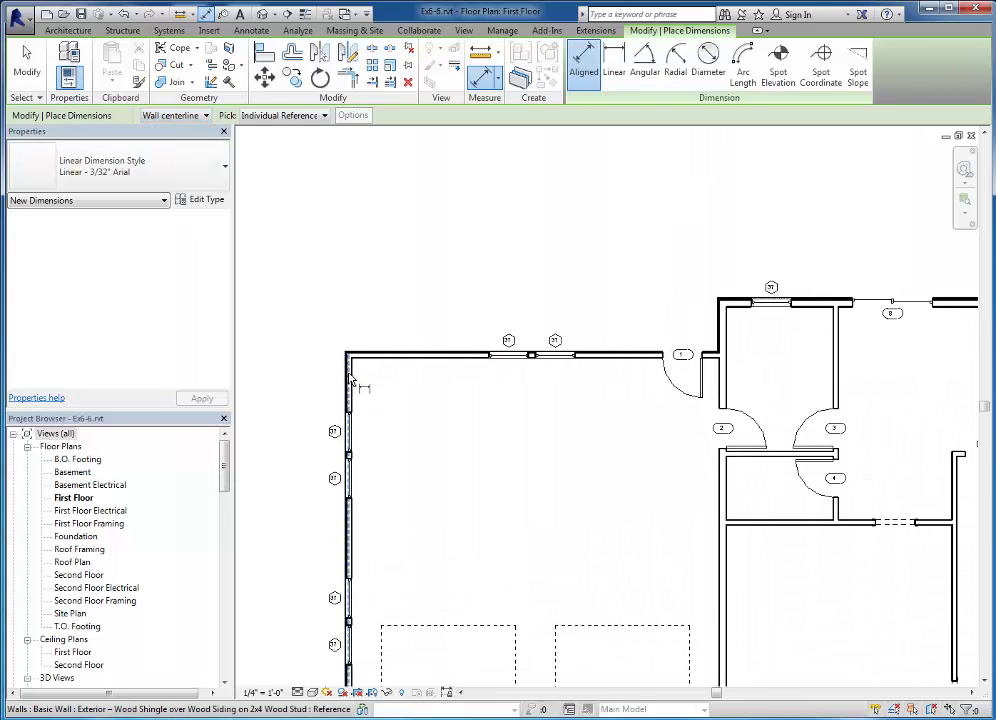
scroll(347, 374, up, 4)
scroll(343, 365, up, 1)
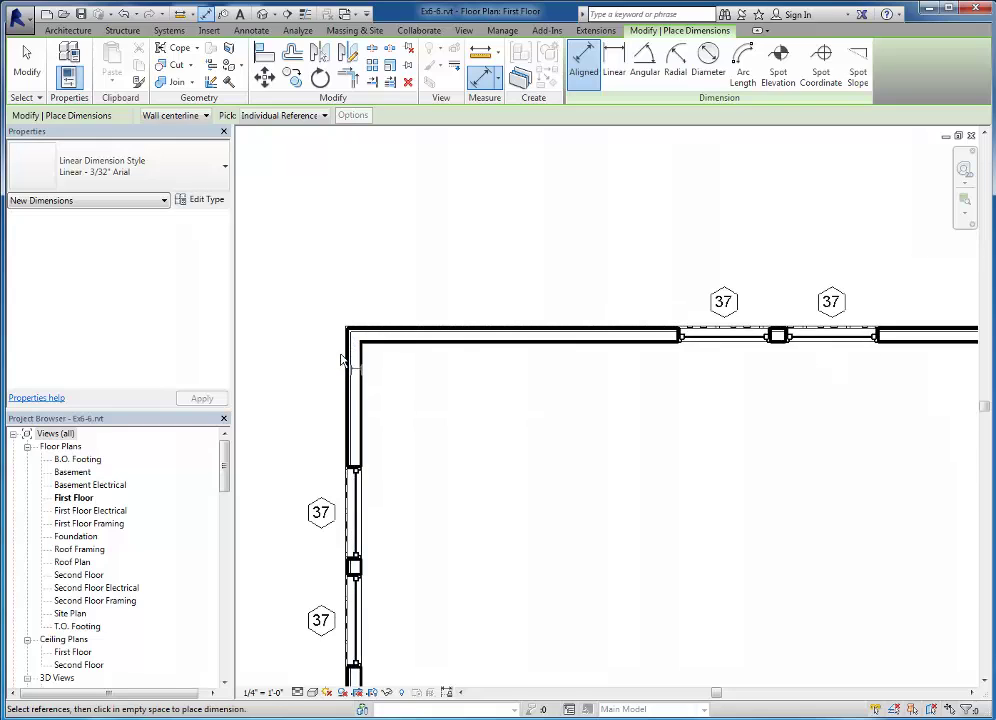
scroll(350, 365, up, 1)
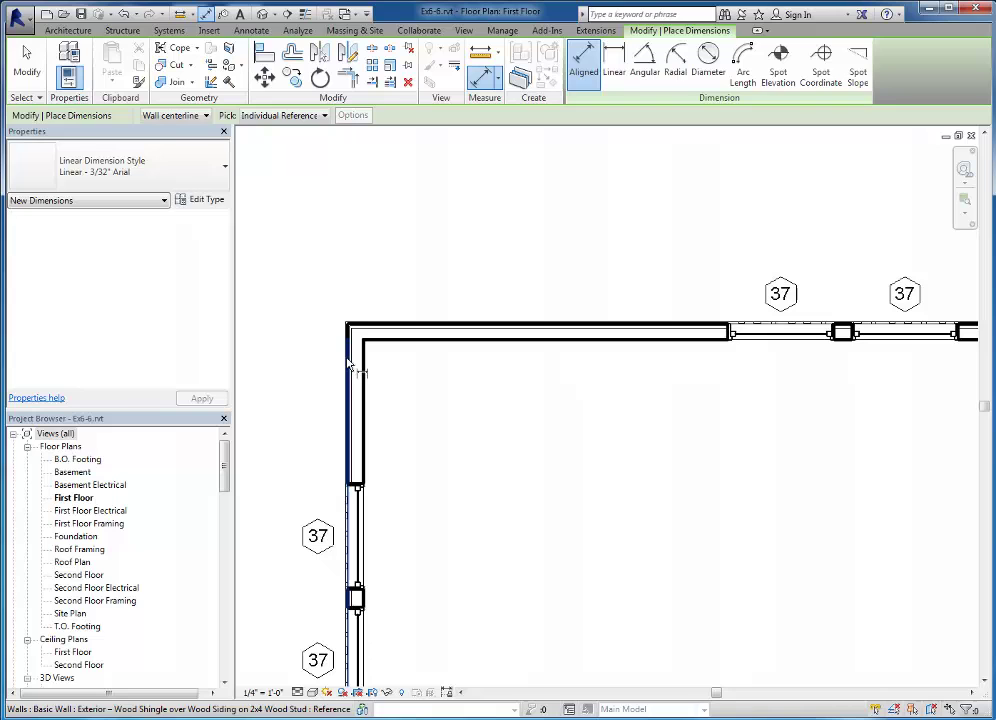
click(350, 362)
scroll(410, 364, down, 2)
scroll(440, 367, down, 2)
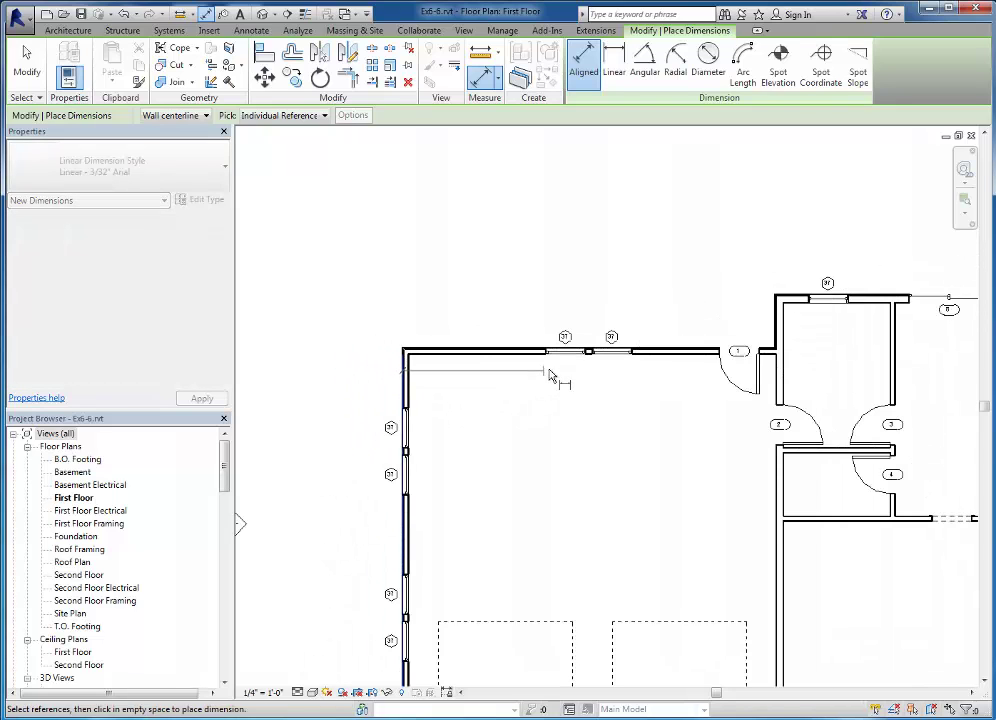
scroll(565, 370, up, 1)
click(570, 346)
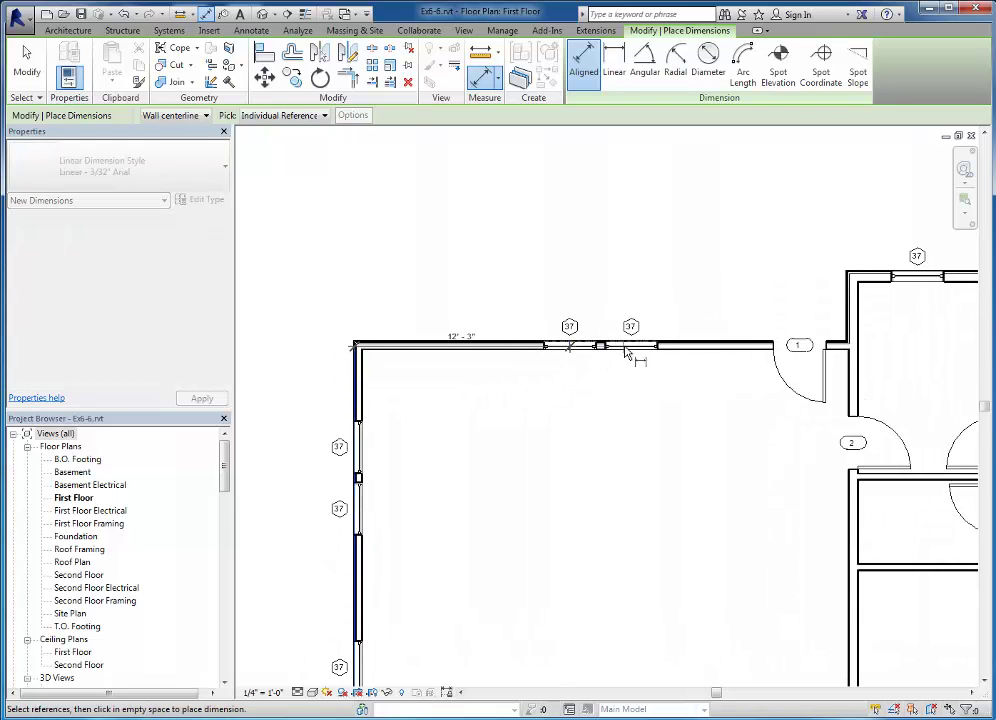
click(631, 348)
click(796, 345)
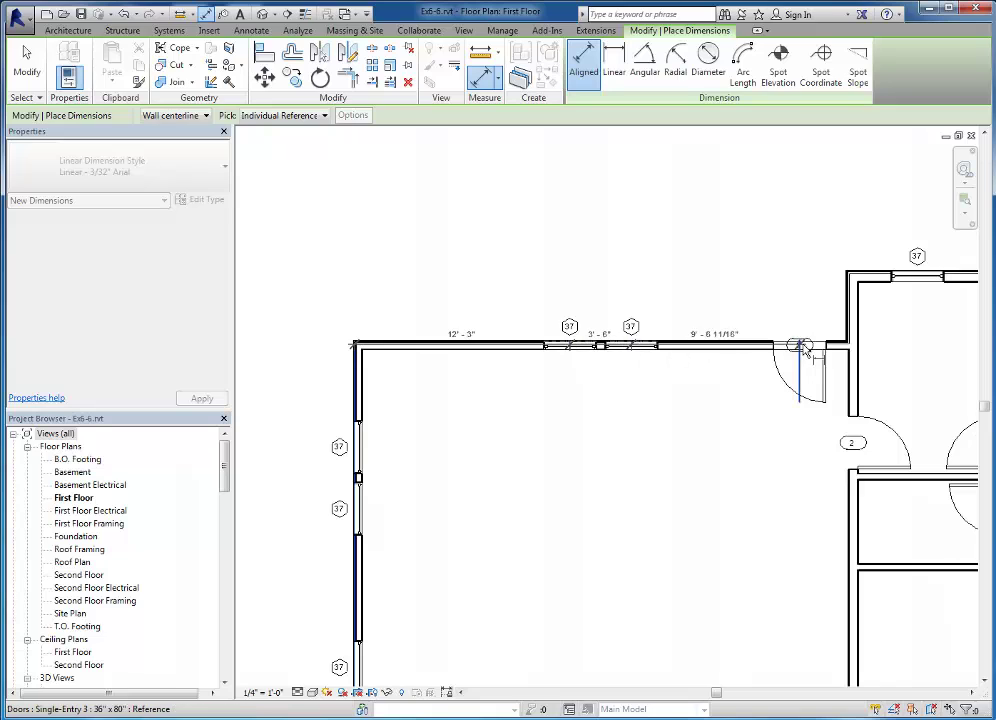
click(850, 300)
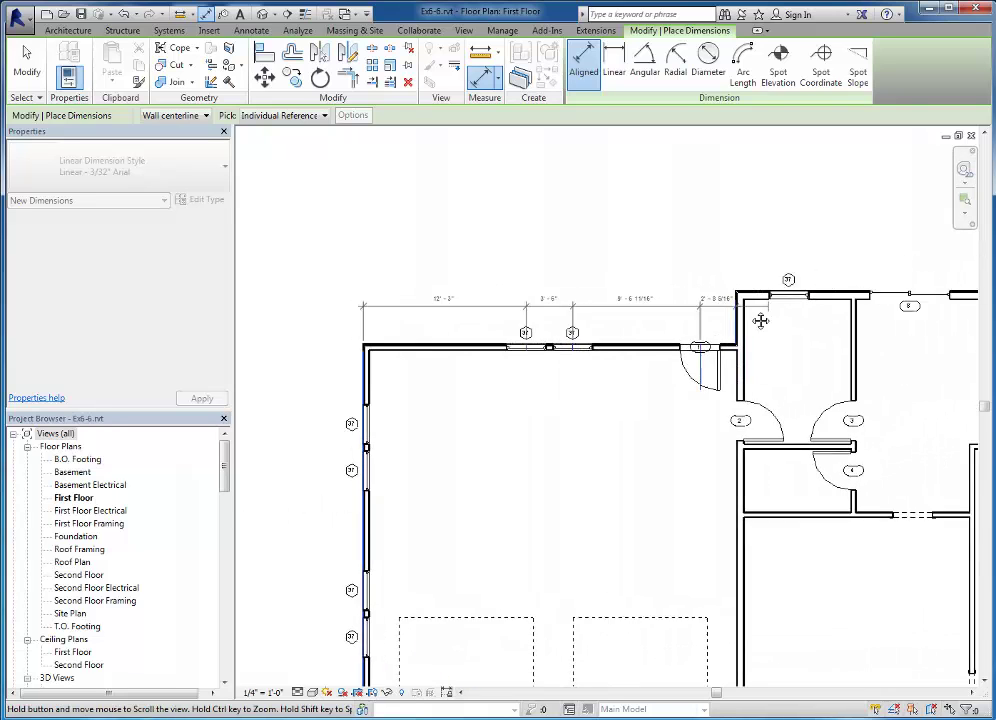
Step: Extend the chain through the remaining windows and corner to the right wall, placing it above the top wall
middle_drag(762, 318, 692, 328)
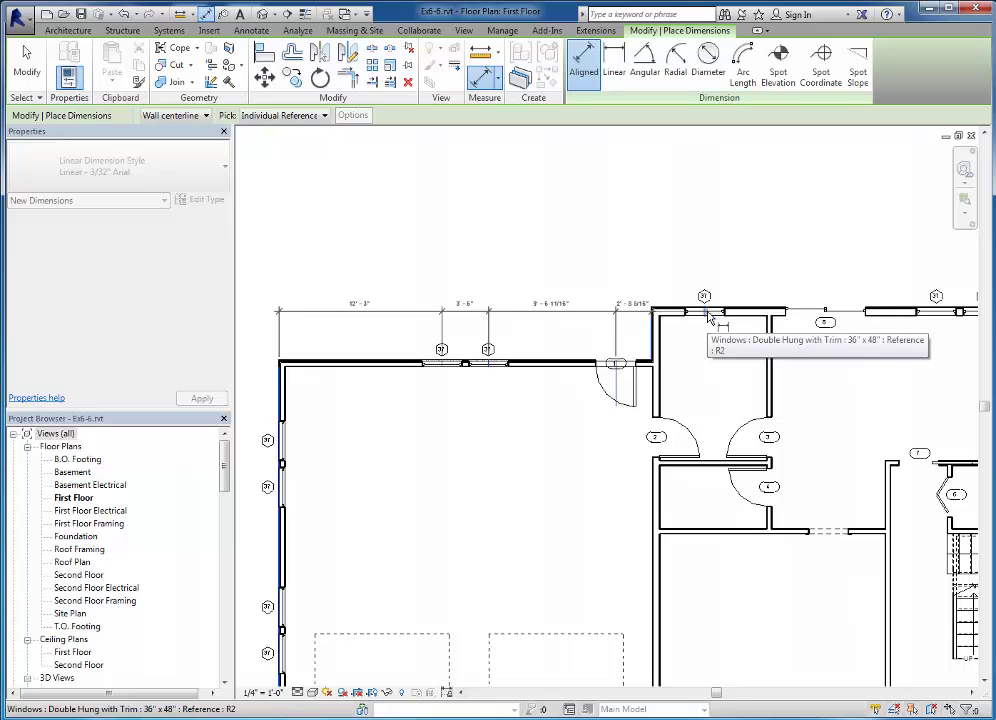
click(708, 316)
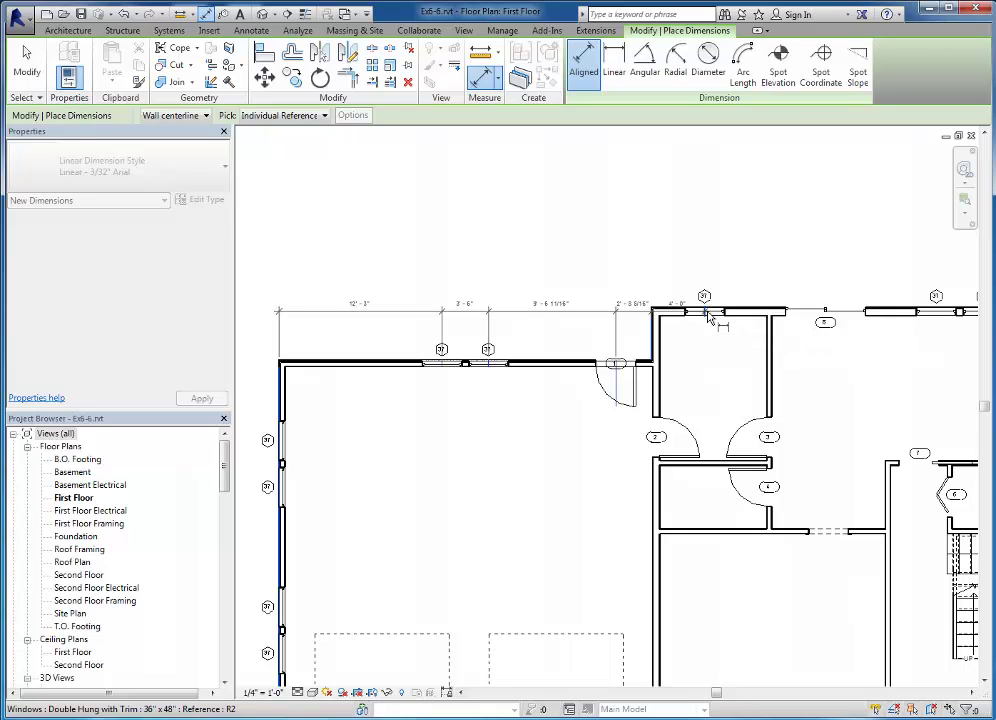
scroll(715, 312, up, 1)
click(769, 340)
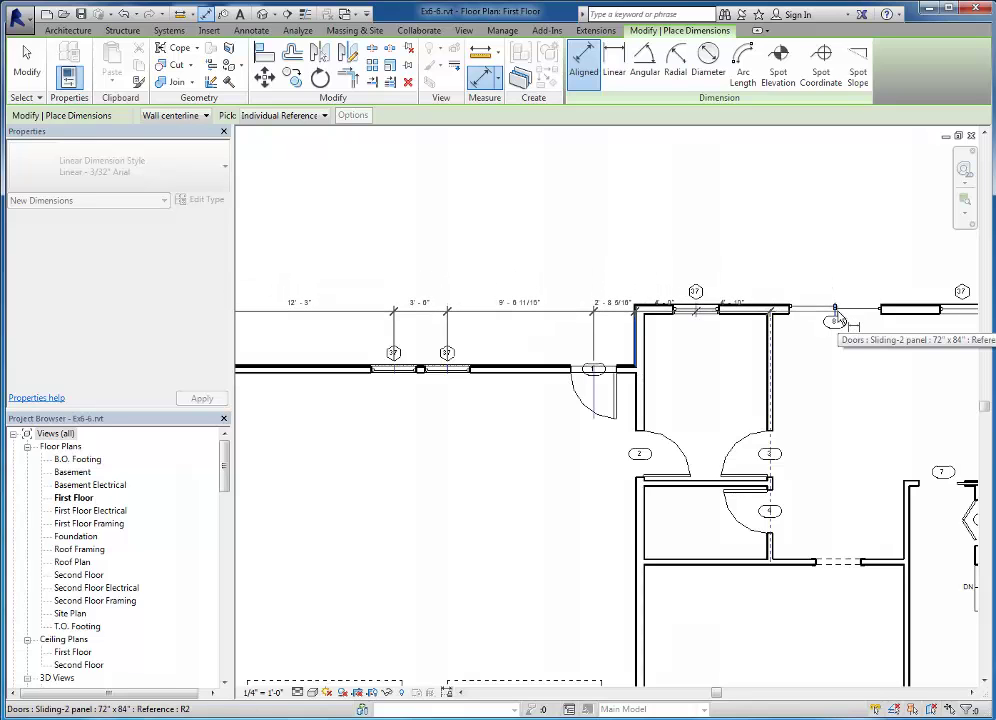
scroll(856, 318, down, 2)
scroll(716, 333, up, 1)
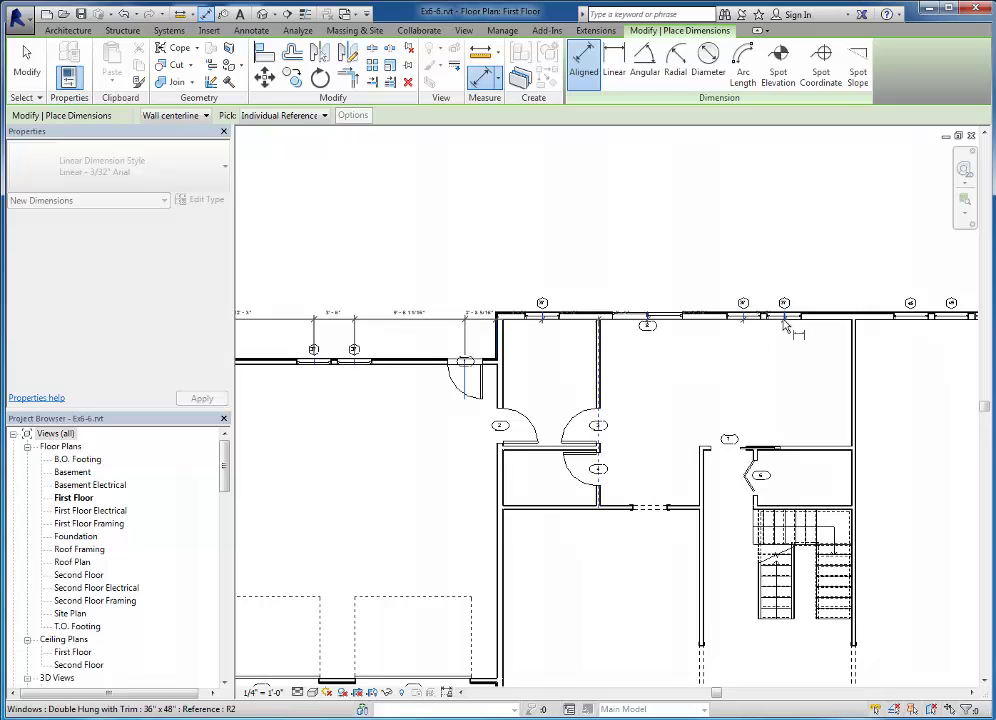
click(785, 325)
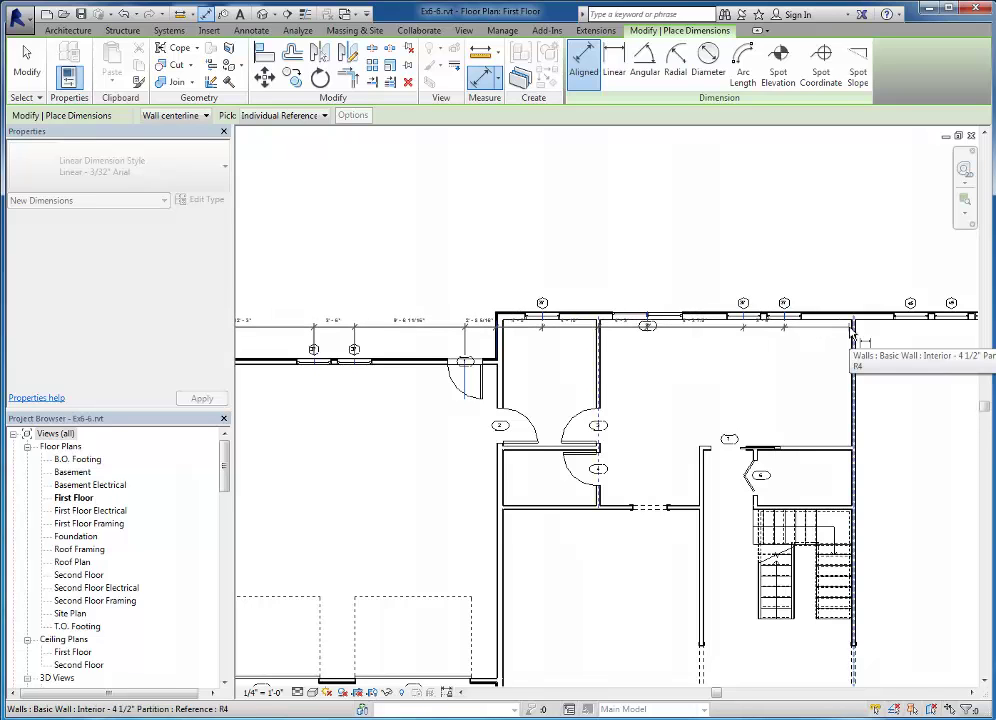
middle_drag(935, 333, 656, 338)
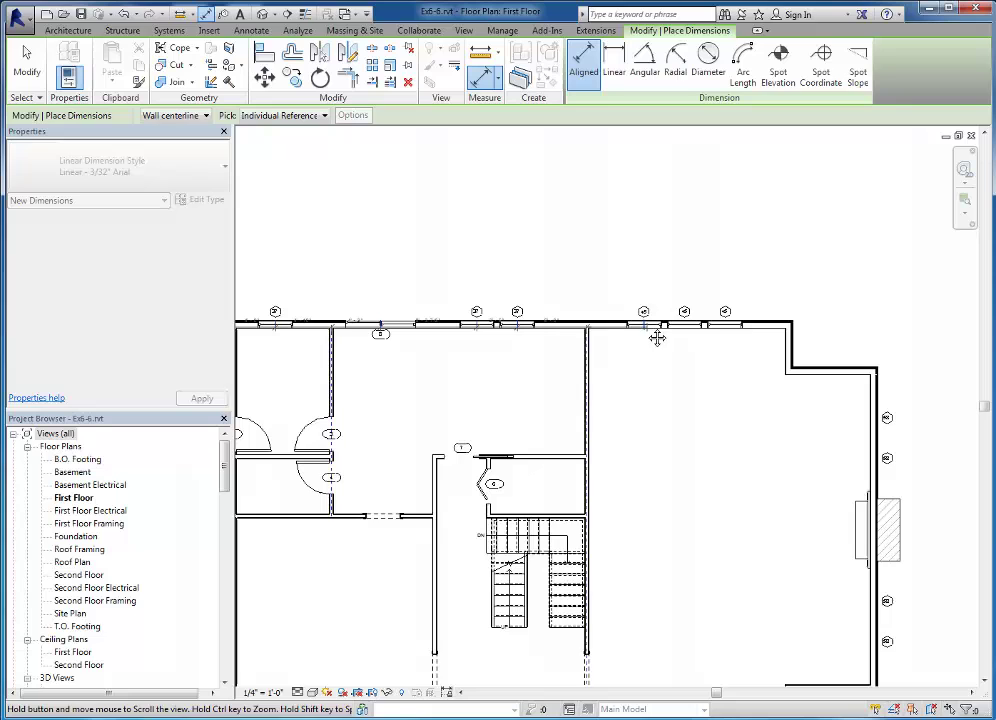
click(726, 333)
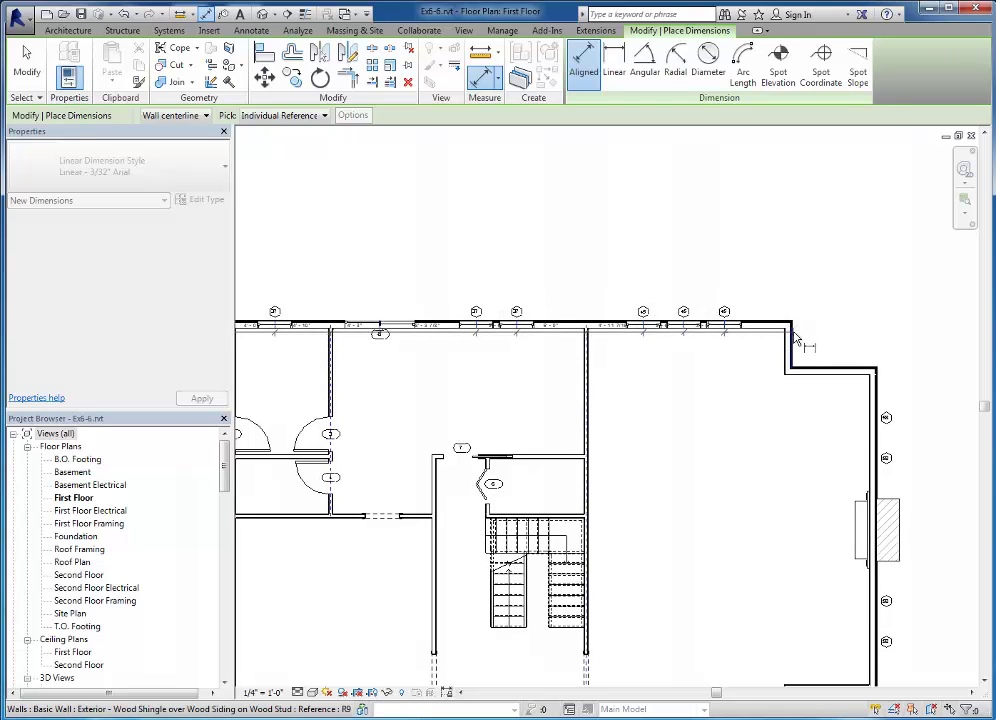
click(795, 339)
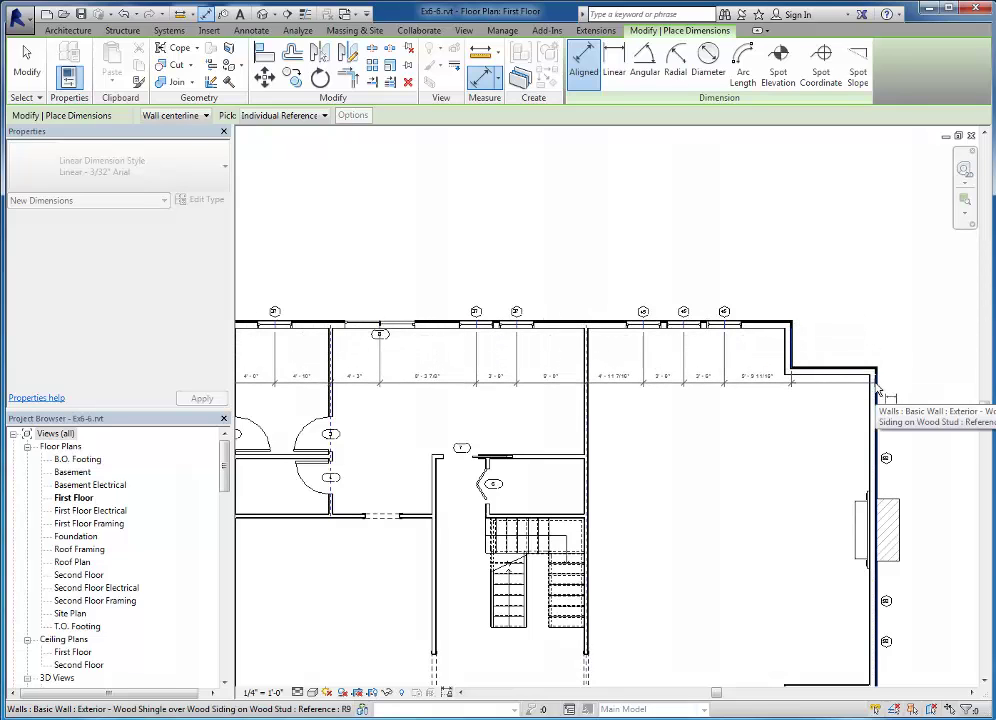
click(879, 393)
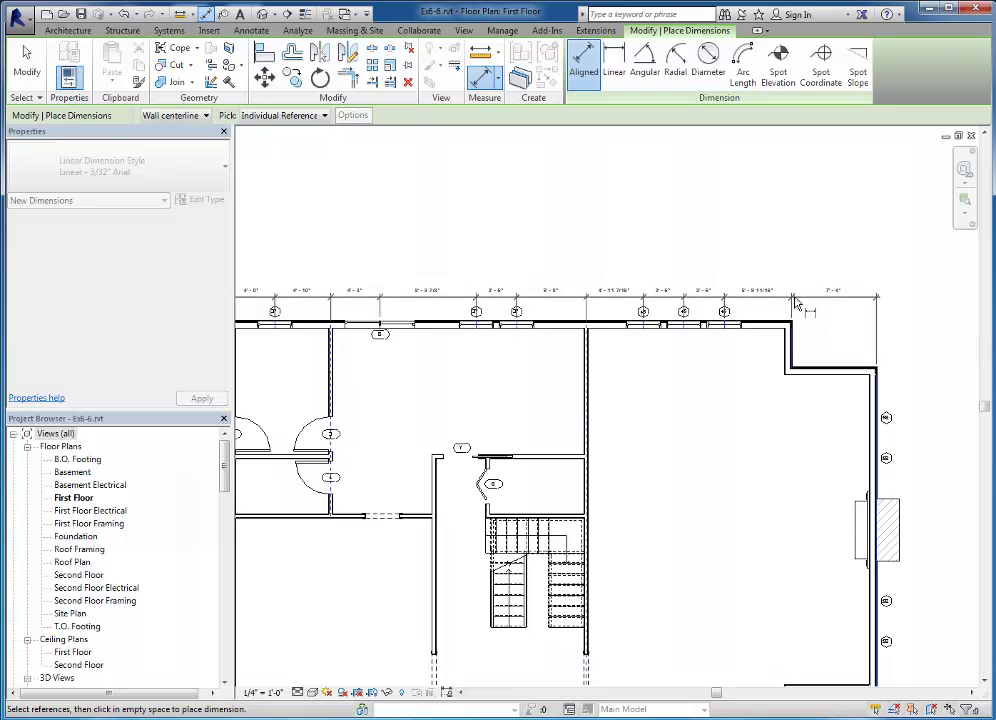
click(796, 303)
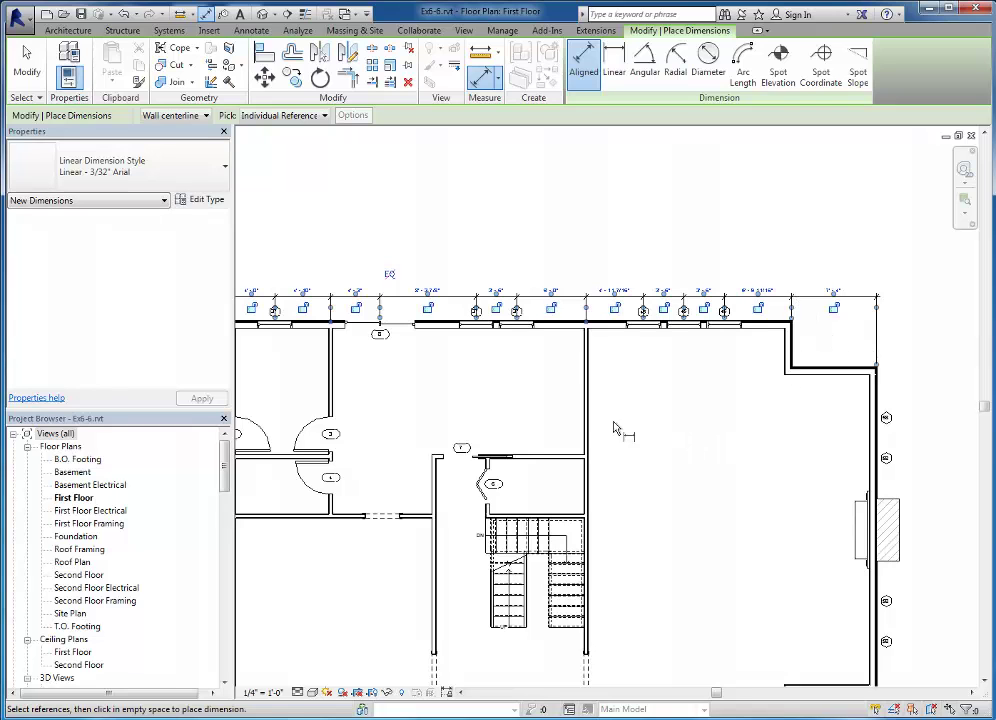
middle_drag(530, 435, 618, 423)
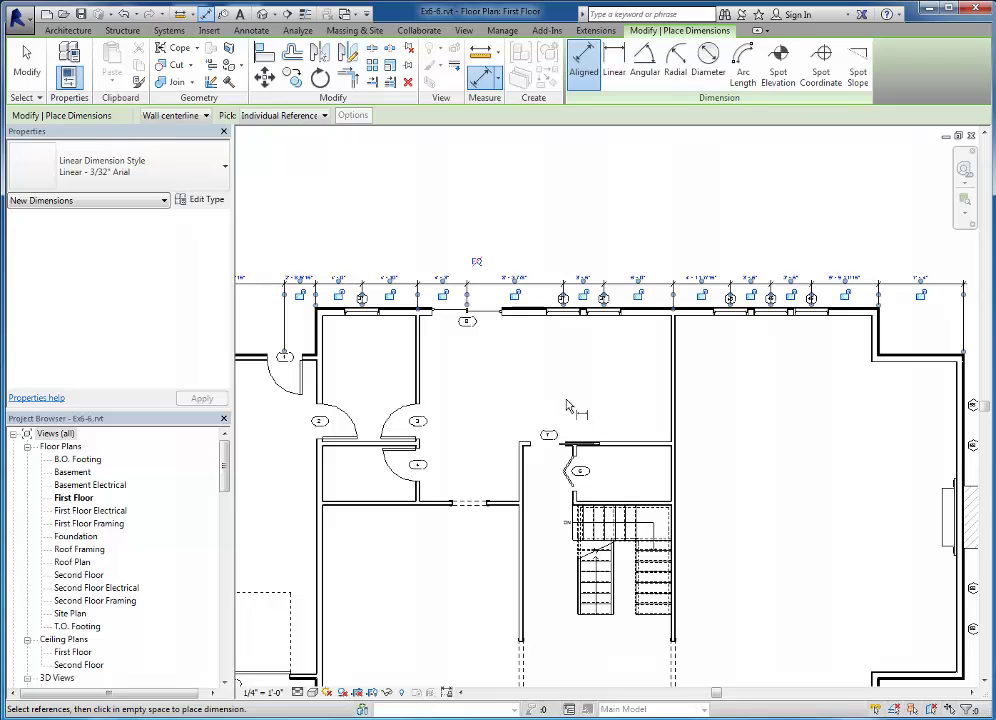
Step: Release the finished string and start a new dimension from the left exterior wall to the 28'-0" wall jog
click(616, 390)
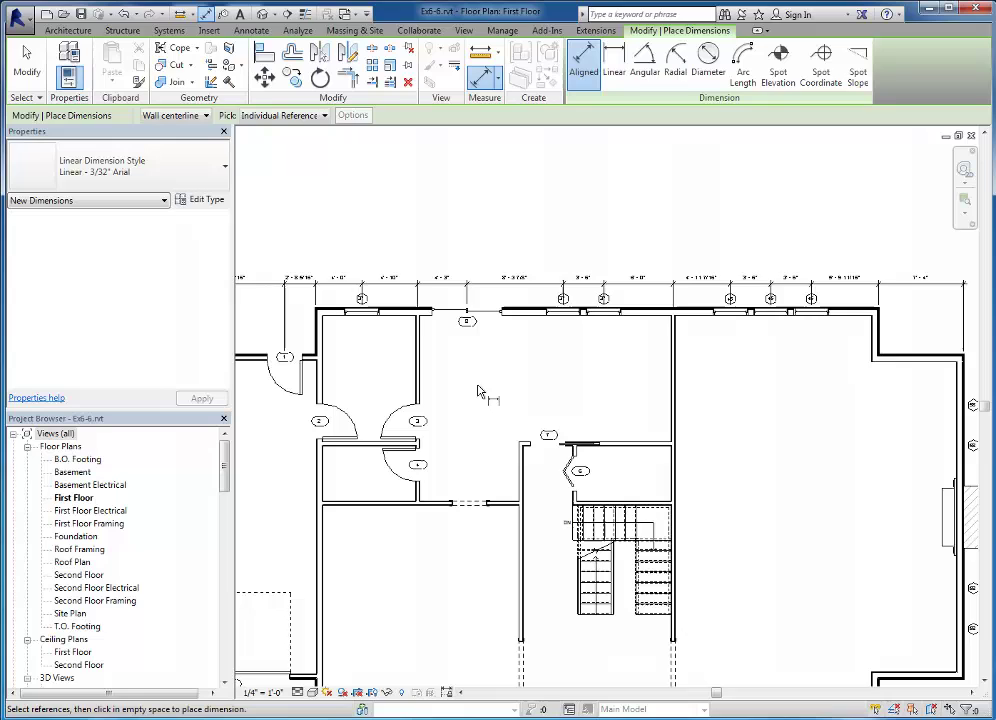
scroll(479, 392, down, 1)
middle_drag(405, 402, 522, 428)
scroll(396, 405, up, 2)
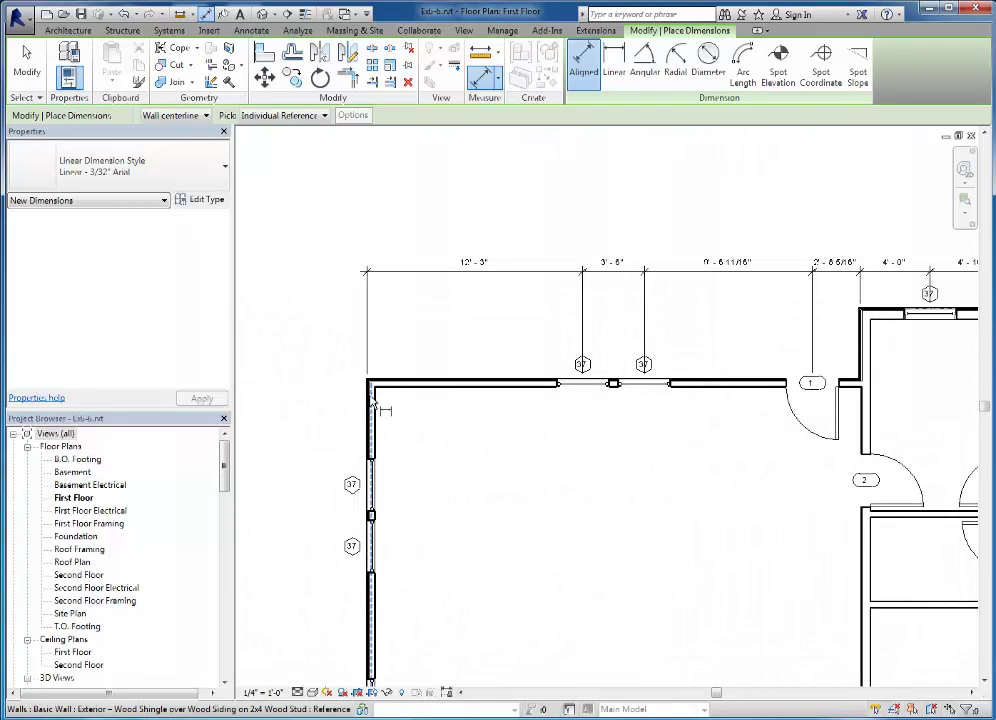
click(370, 405)
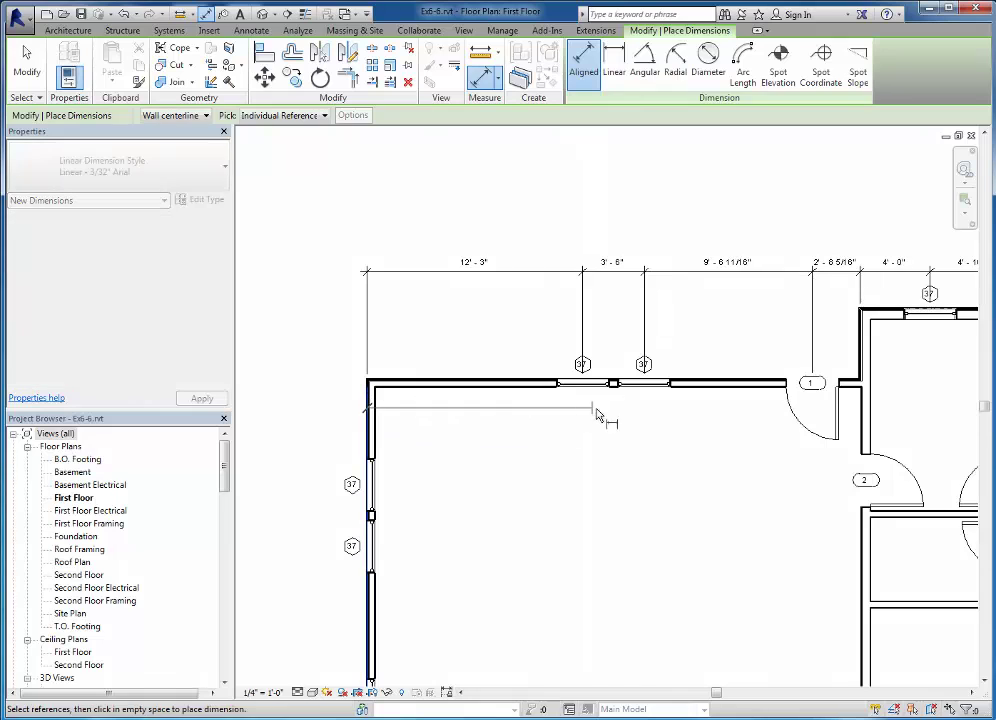
middle_drag(609, 425, 436, 439)
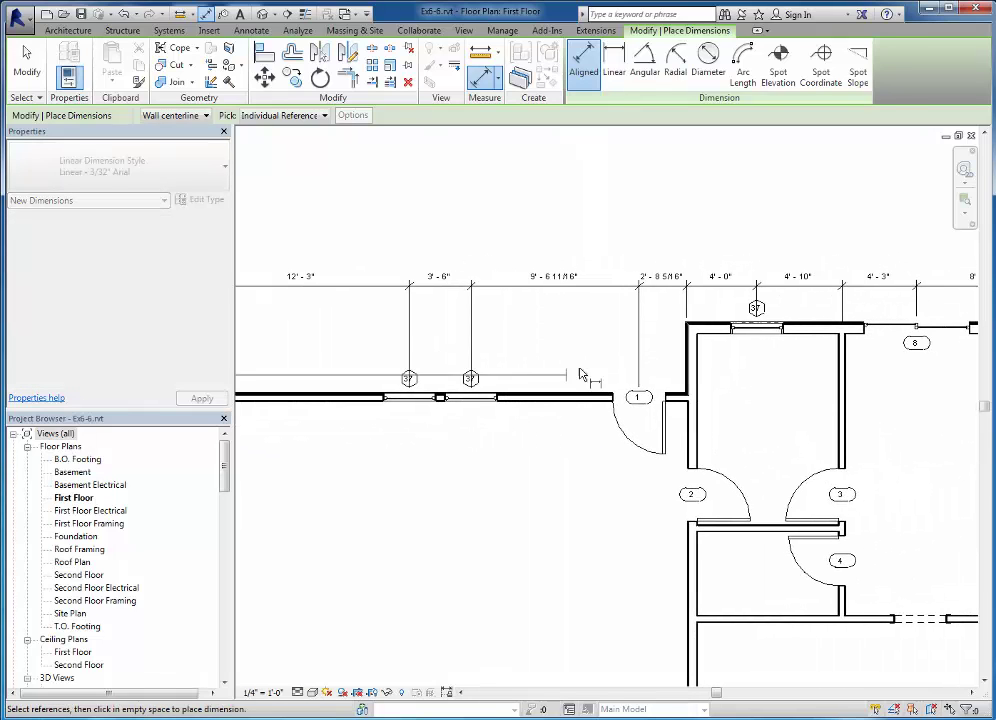
click(688, 362)
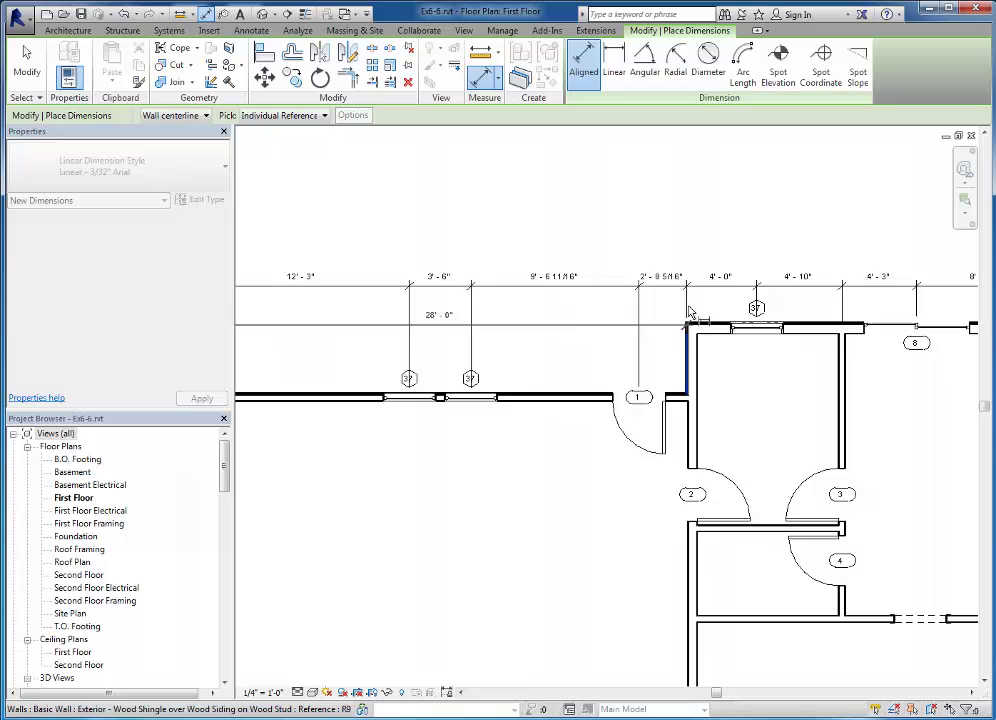
Step: Add the right wall's inner and outer faces and place the row above the existing chain
middle_drag(805, 355, 620, 377)
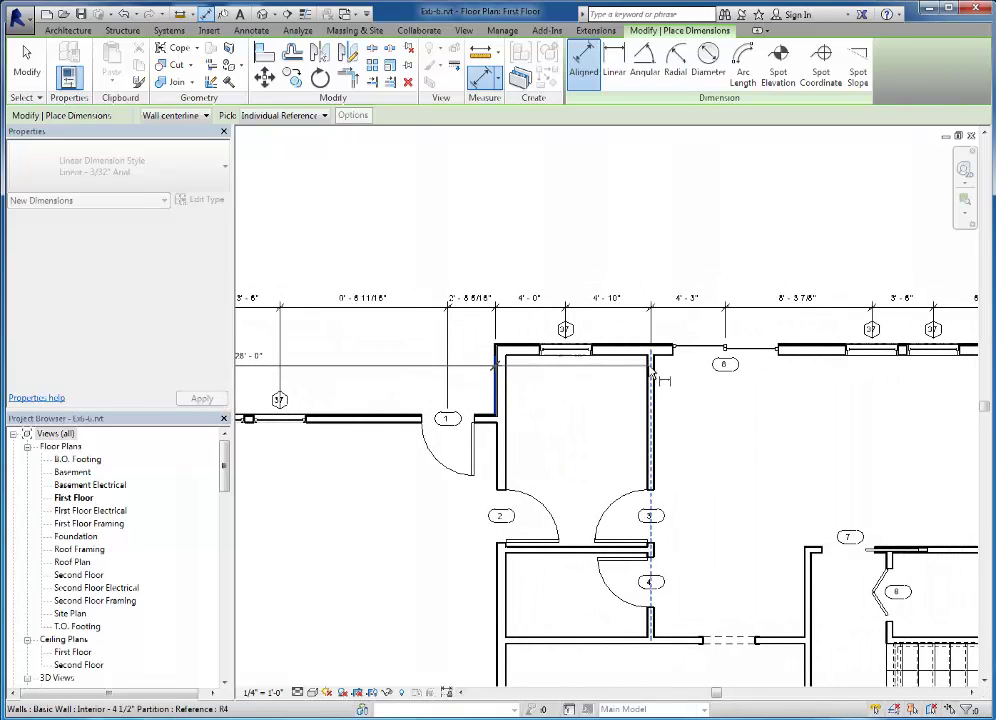
middle_drag(746, 383, 440, 391)
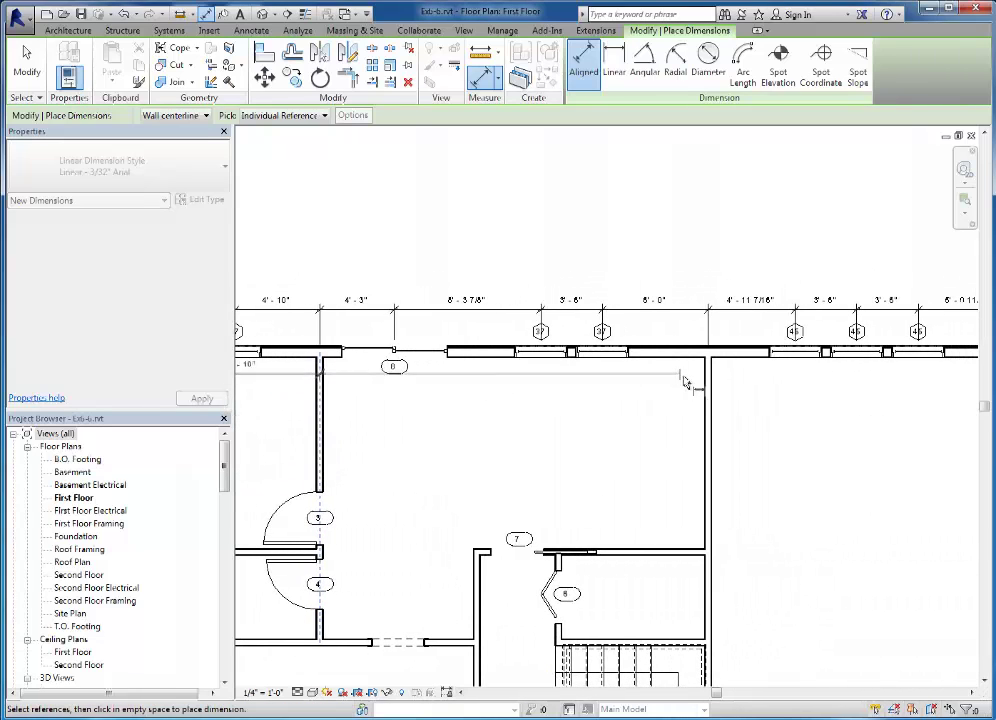
middle_drag(883, 416, 553, 410)
click(659, 397)
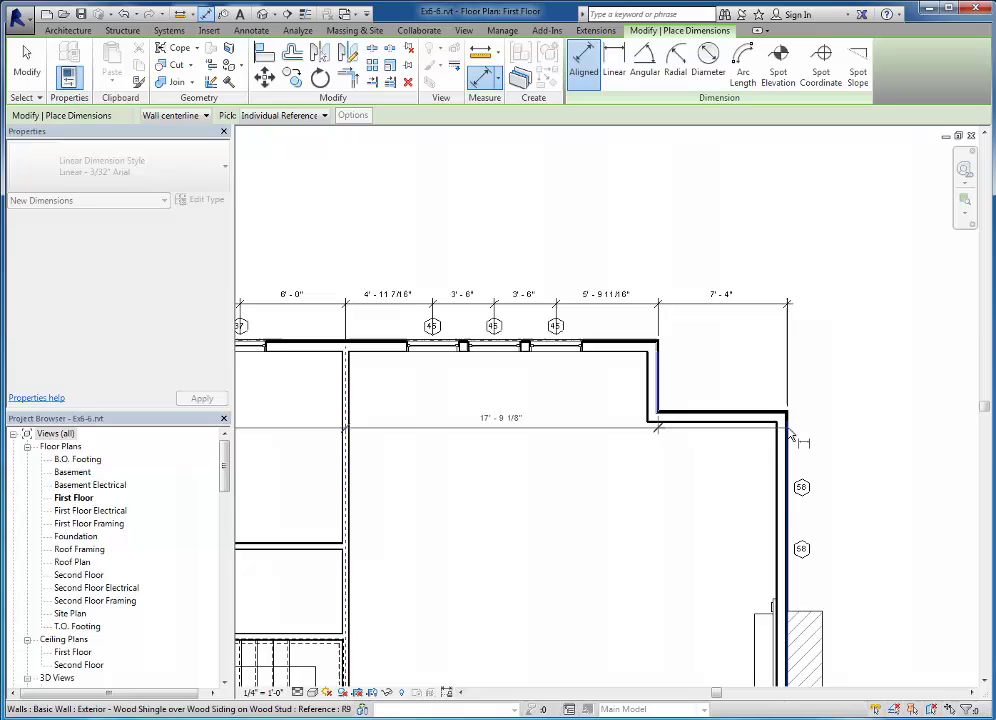
click(788, 434)
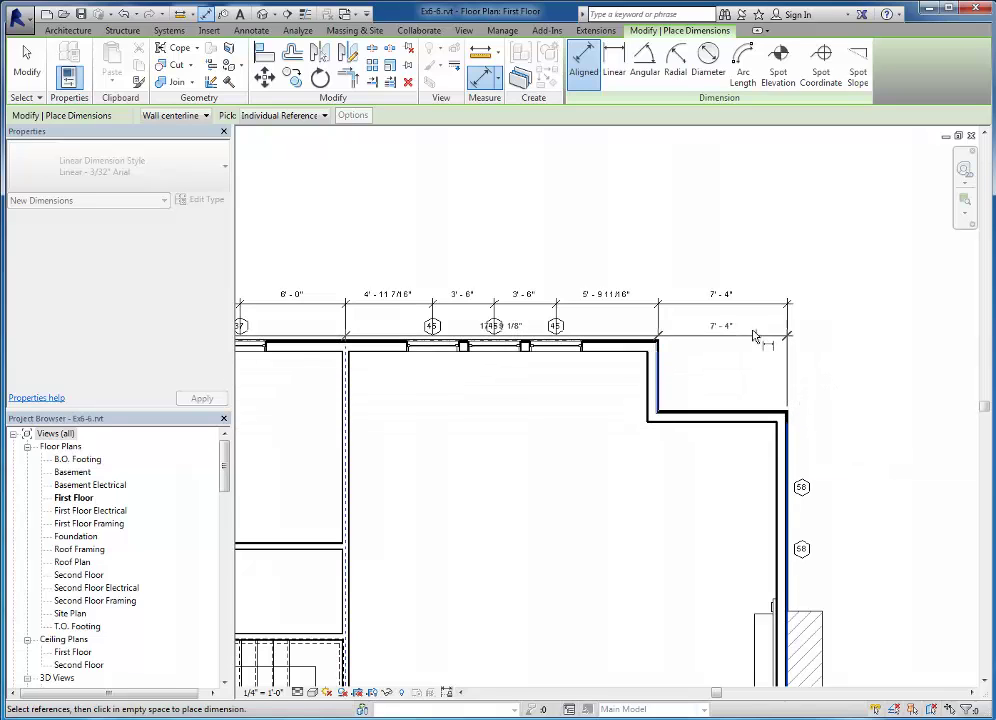
click(756, 292)
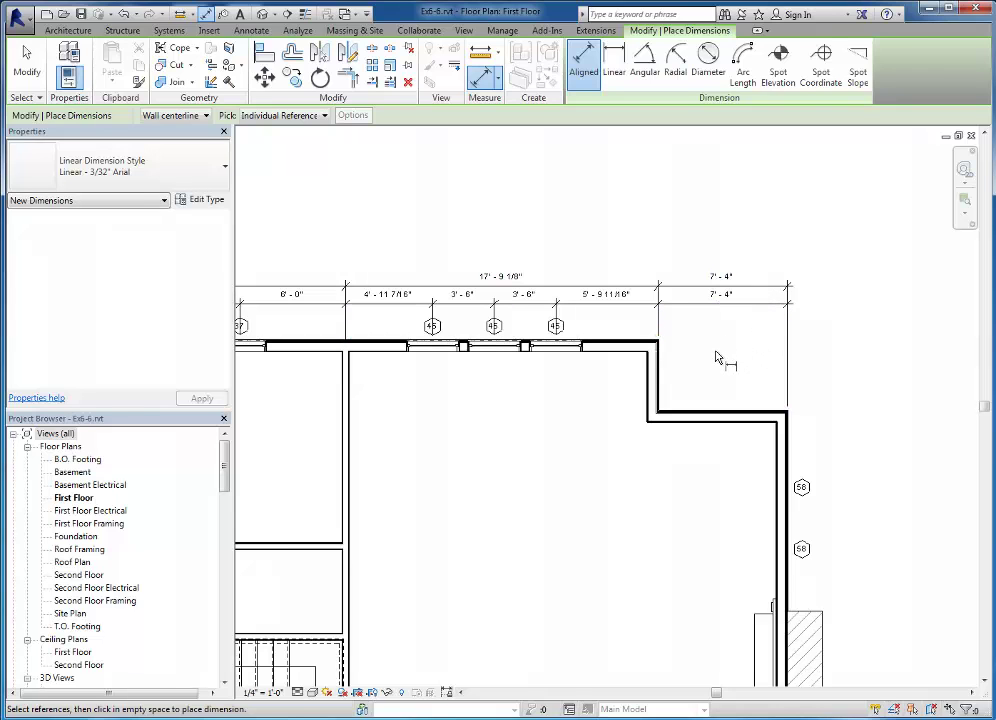
Step: End the current dimension command and cancel a briefly started linear dimension
key(Escape)
key(Escape)
scroll(696, 362, down, 2)
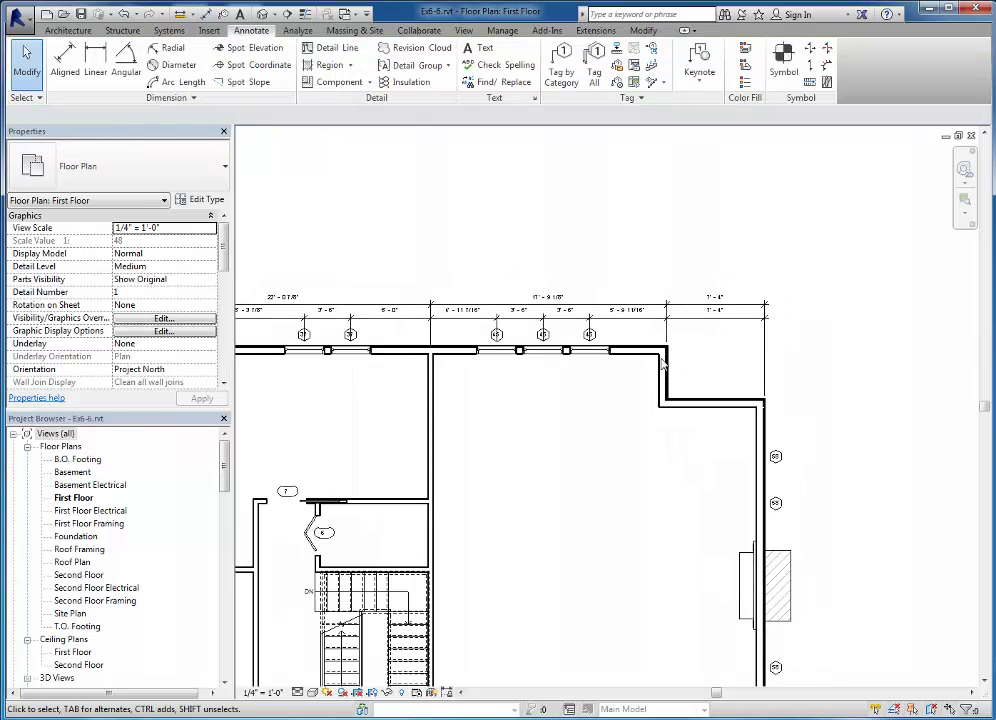
click(86, 66)
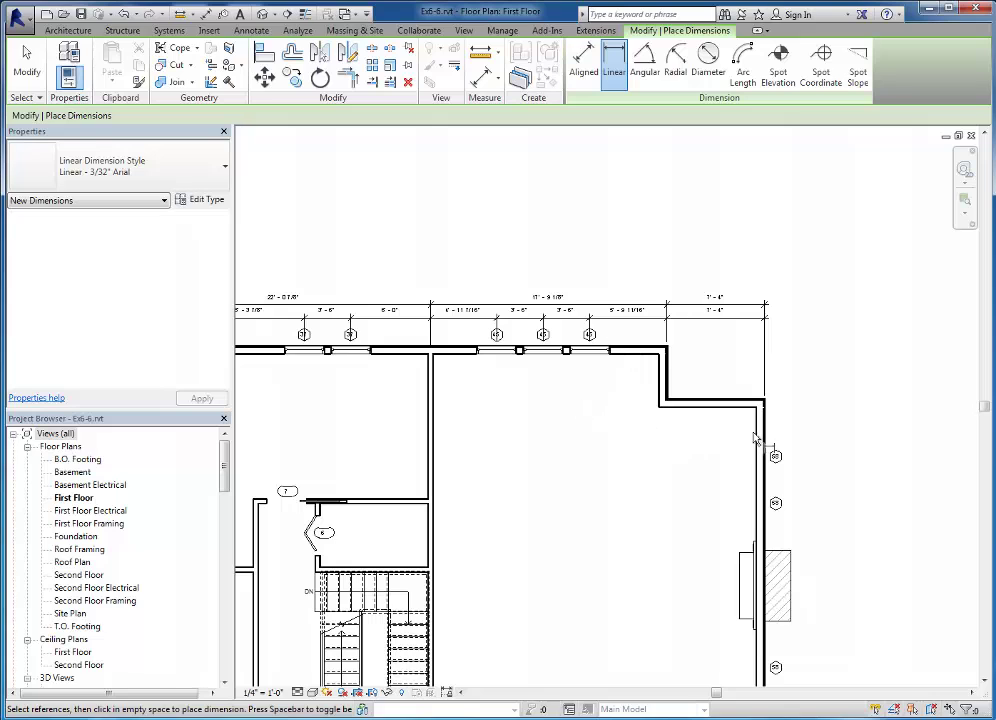
scroll(756, 438, up, 3)
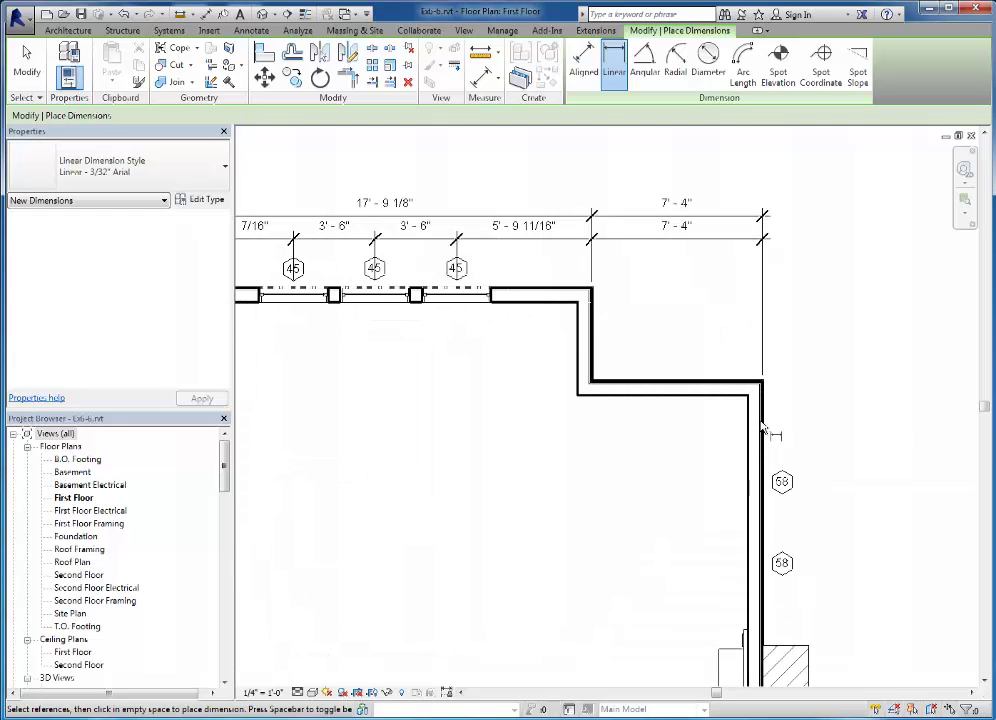
key(Escape)
key(Escape)
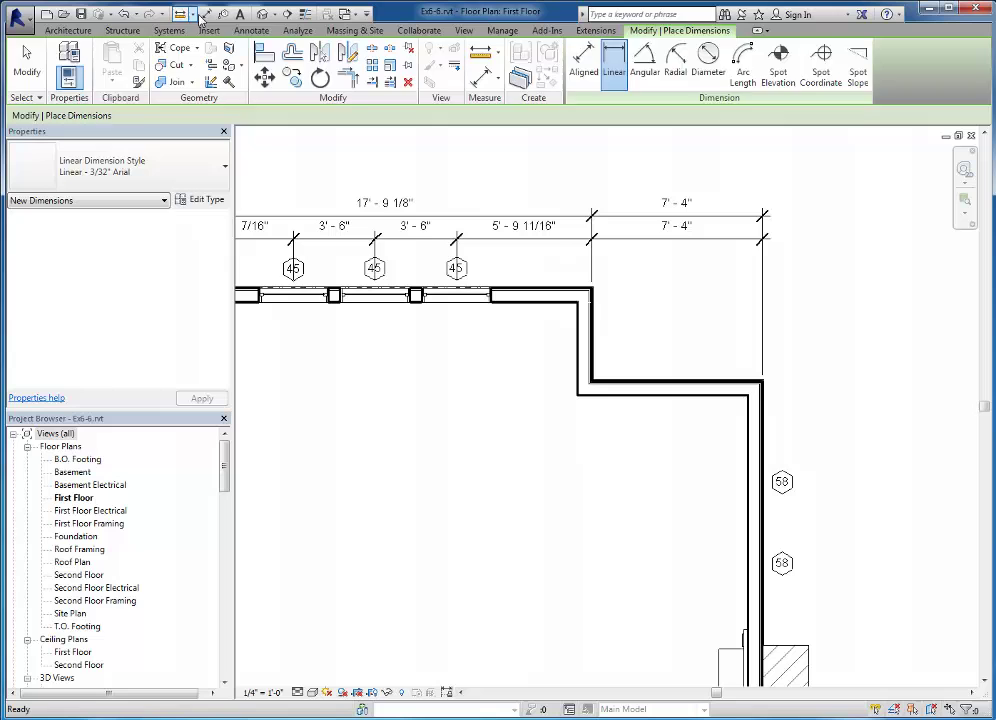
Step: Restart Aligned dimension with Pick set to Wall faces, then cancel without placing a dimension
click(64, 57)
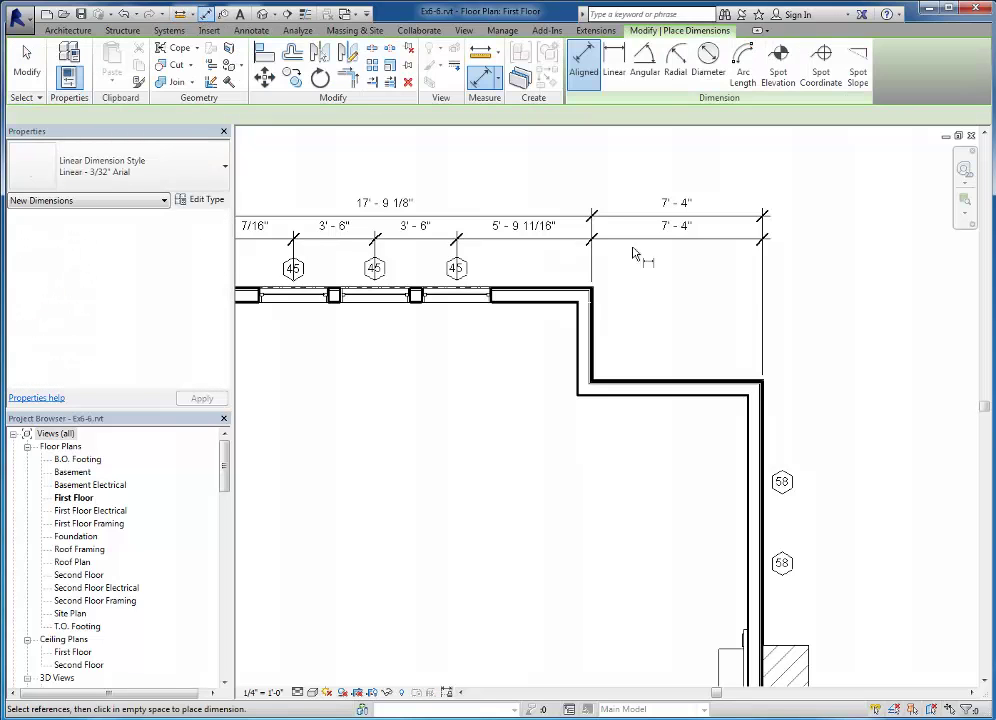
click(766, 426)
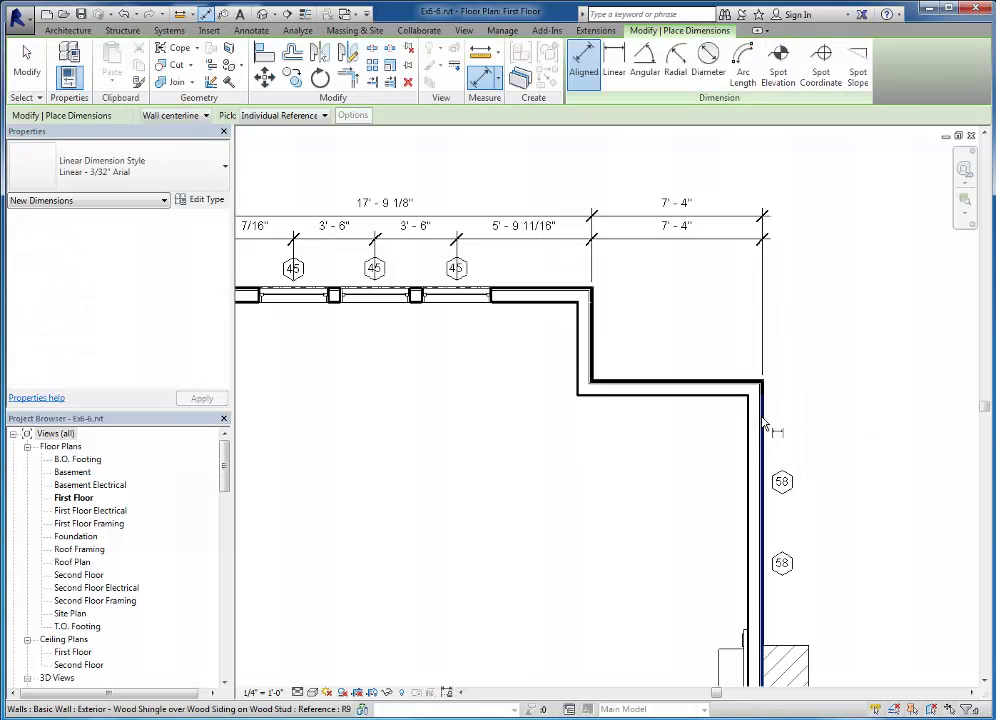
scroll(700, 445, down, 4)
scroll(547, 409, up, 3)
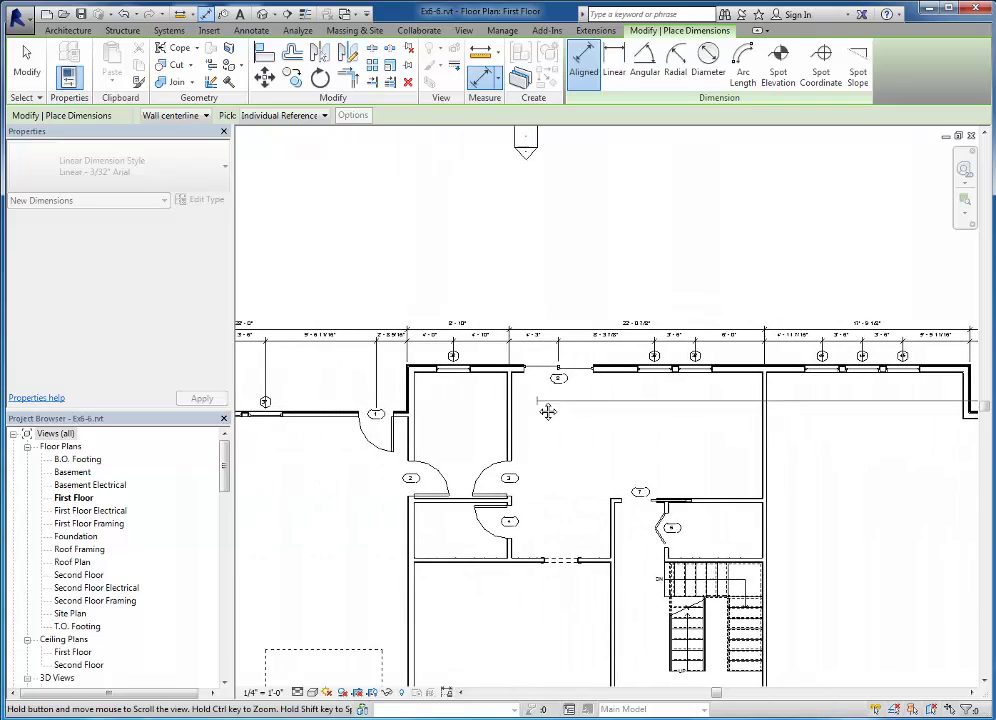
click(205, 117)
click(180, 134)
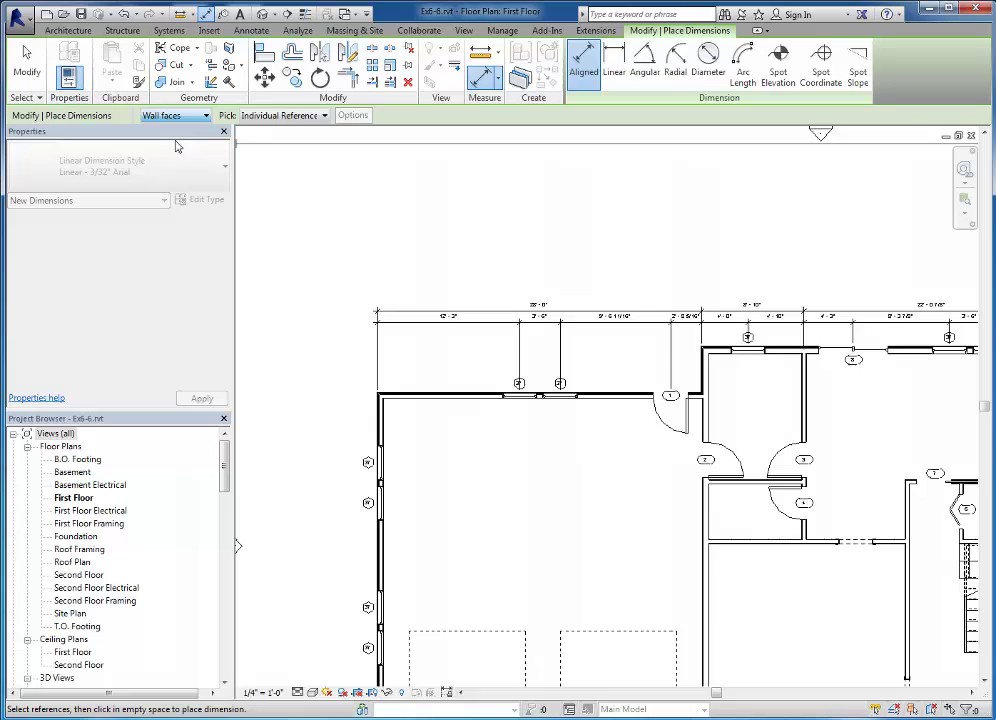
click(378, 415)
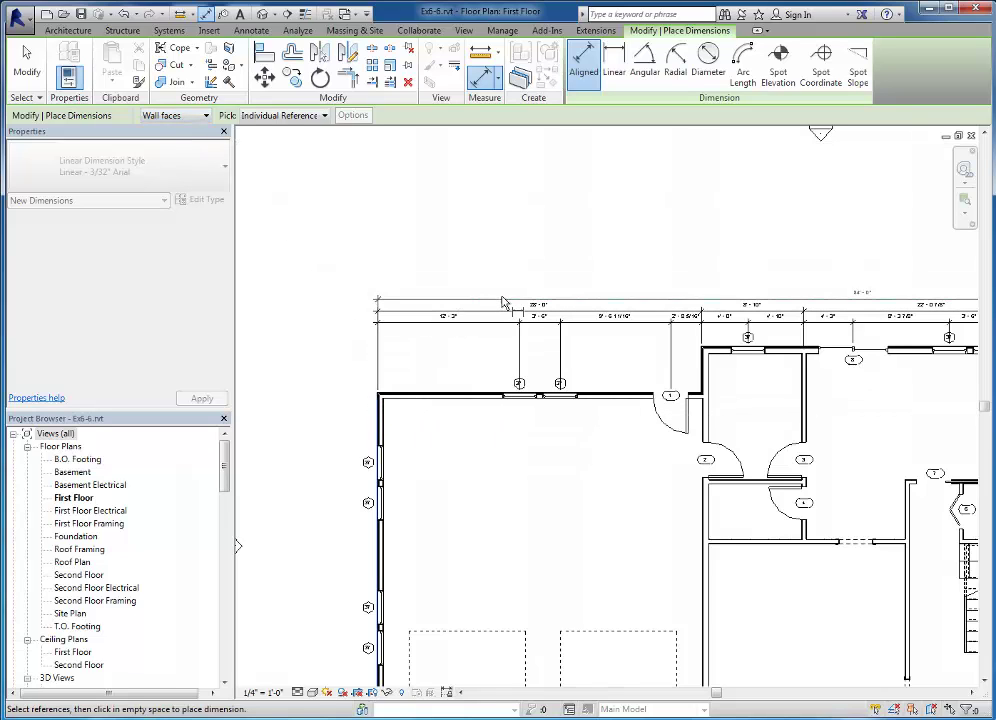
key(Escape)
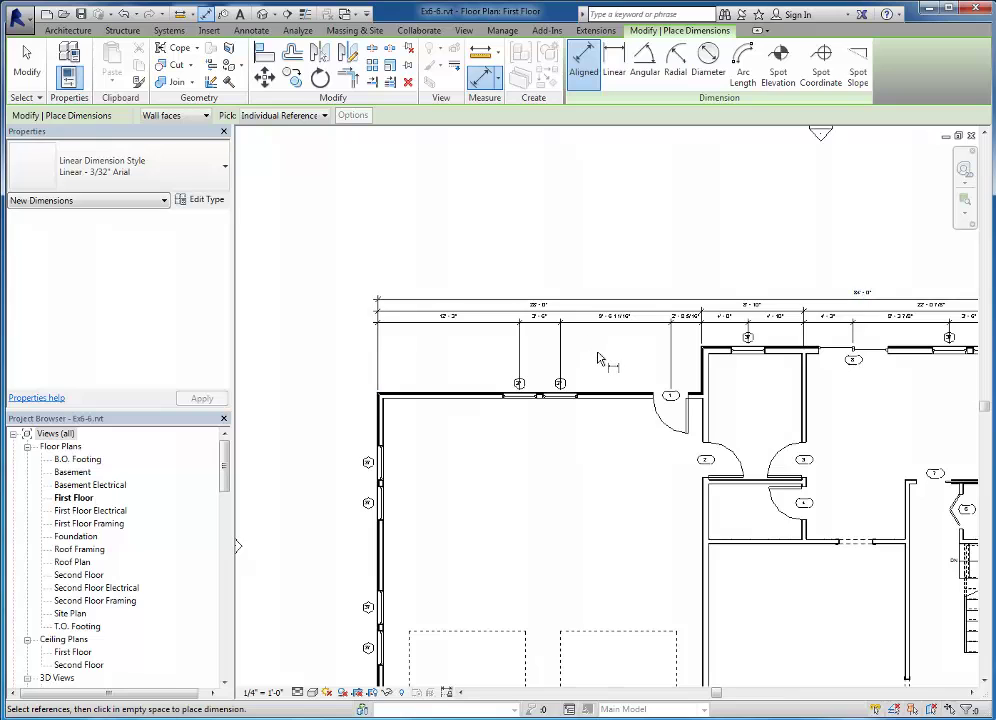
middle_drag(651, 378, 502, 360)
key(Escape)
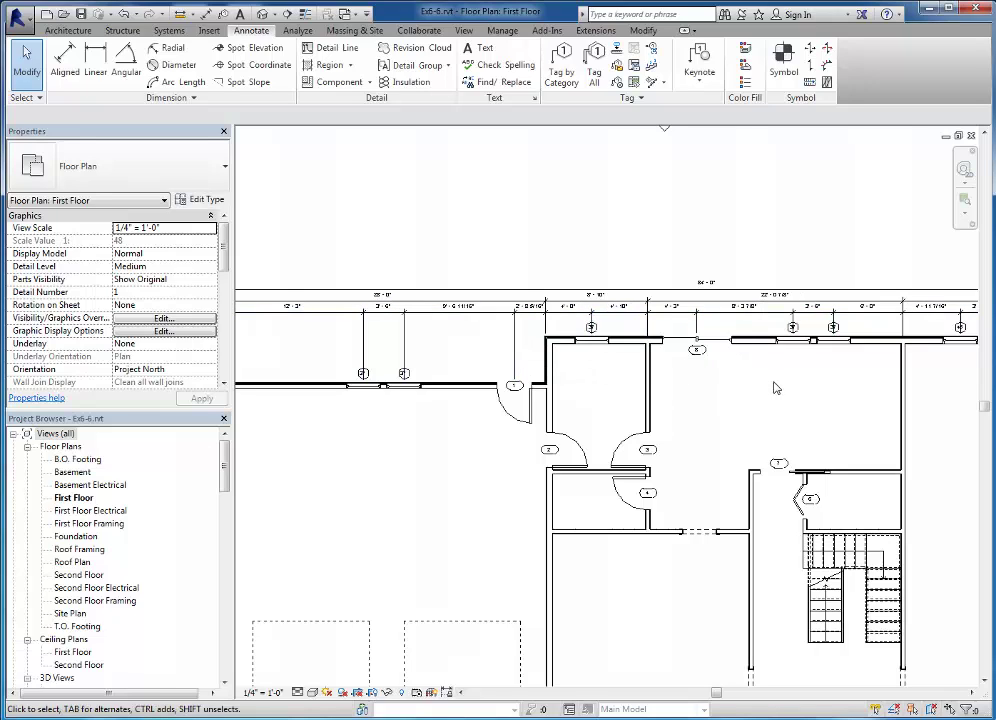
middle_drag(846, 396, 449, 382)
scroll(691, 320, up, 2)
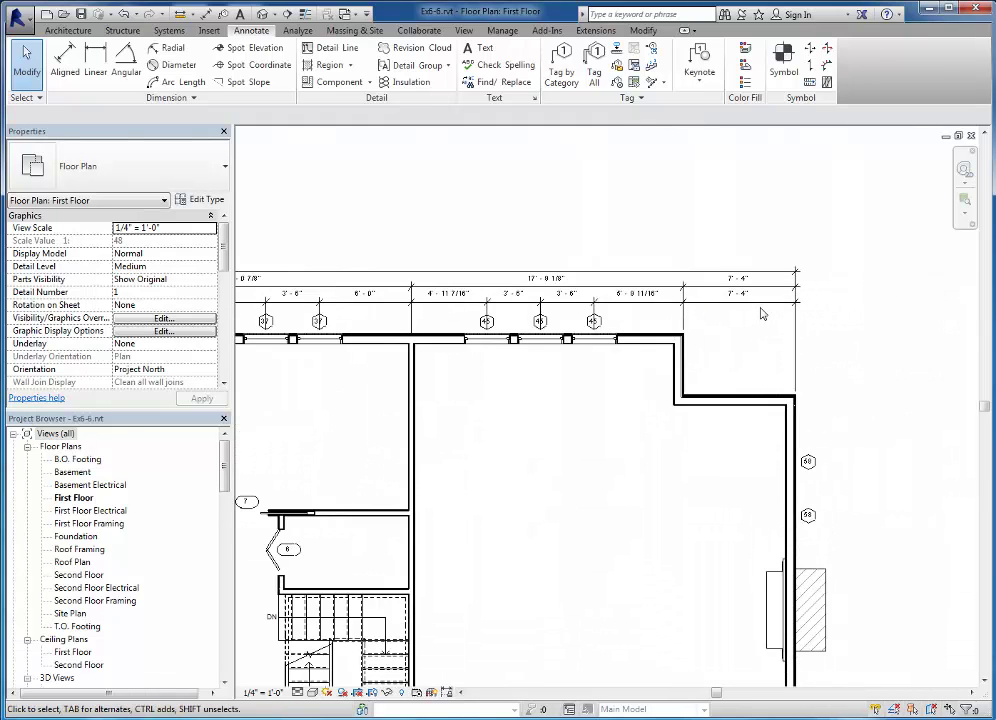
scroll(760, 314, up, 2)
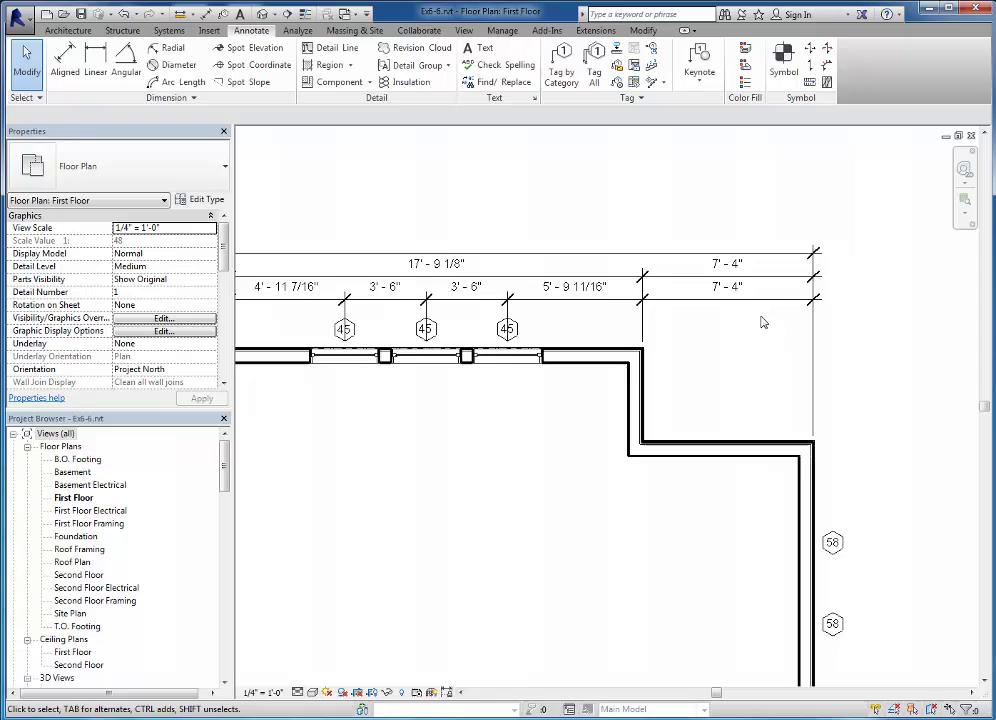
scroll(762, 320, up, 1)
scroll(765, 325, up, 1)
middle_drag(765, 325, 722, 351)
scroll(727, 355, up, 1)
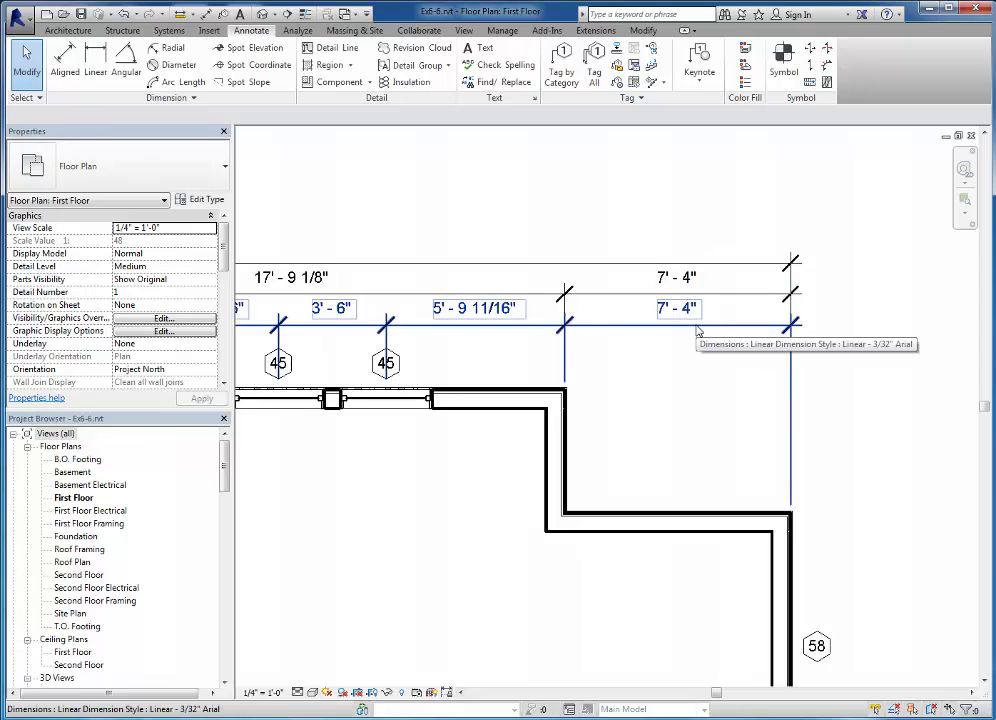
click(698, 331)
key(Delete)
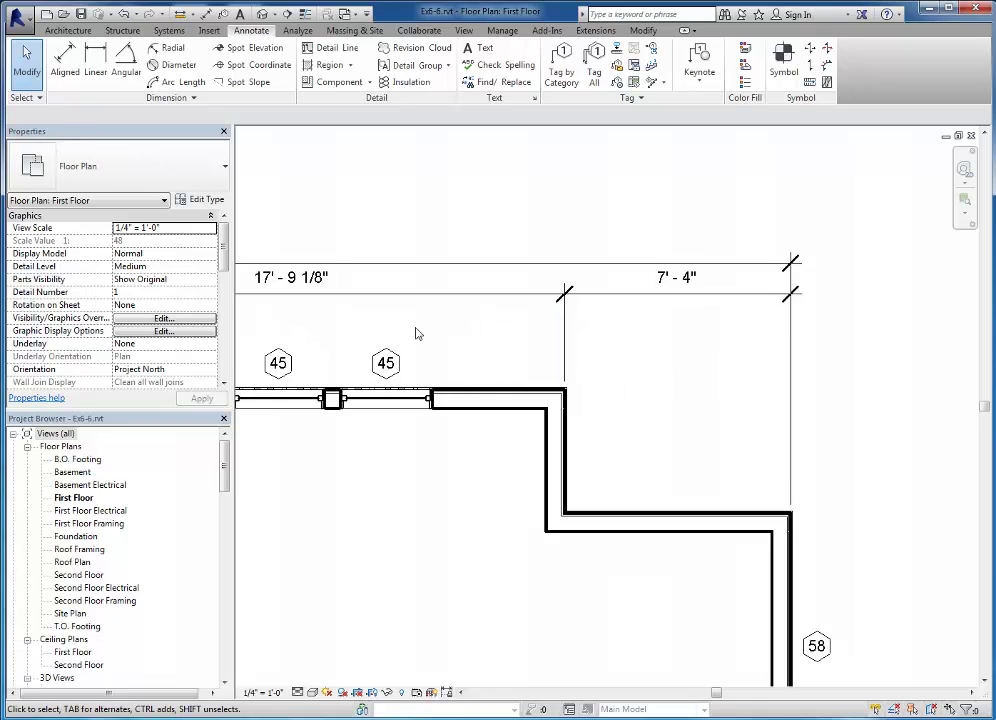
scroll(416, 331, down, 2)
middle_drag(416, 331, 505, 336)
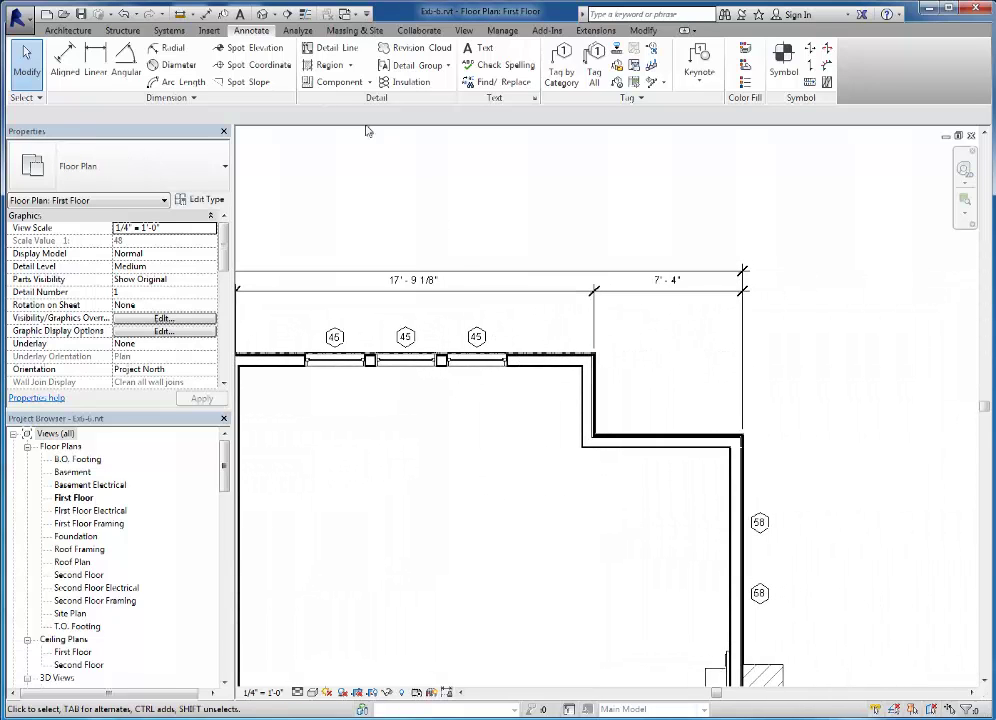
click(123, 14)
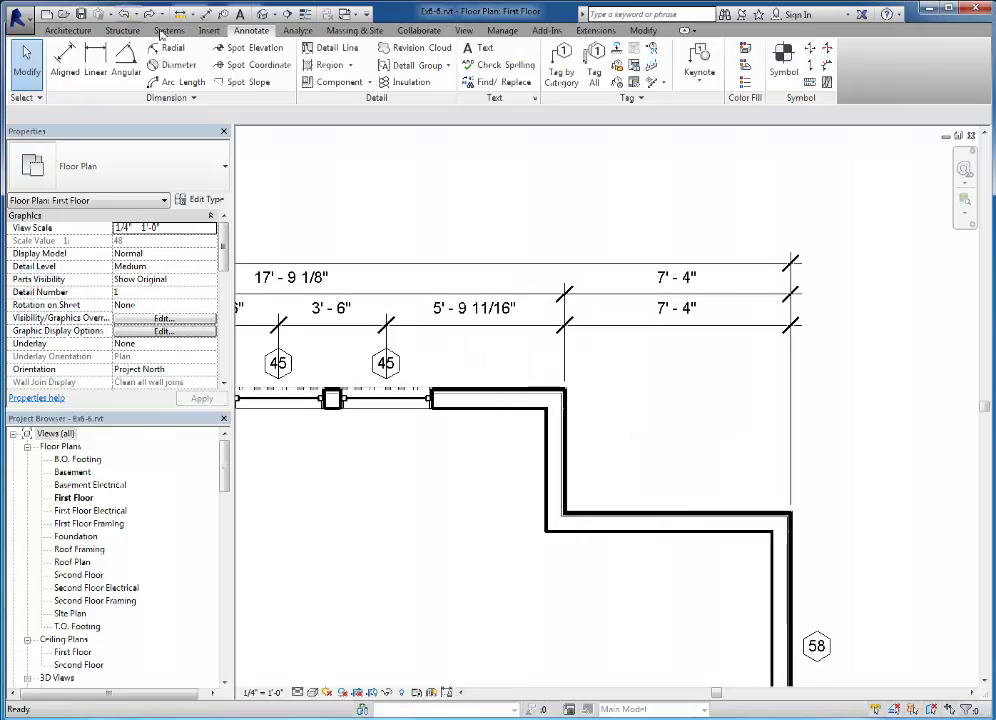
Step: Remove the far-right 7'-4" witness line from the lower dimension row via Edit Witness Lines
click(688, 334)
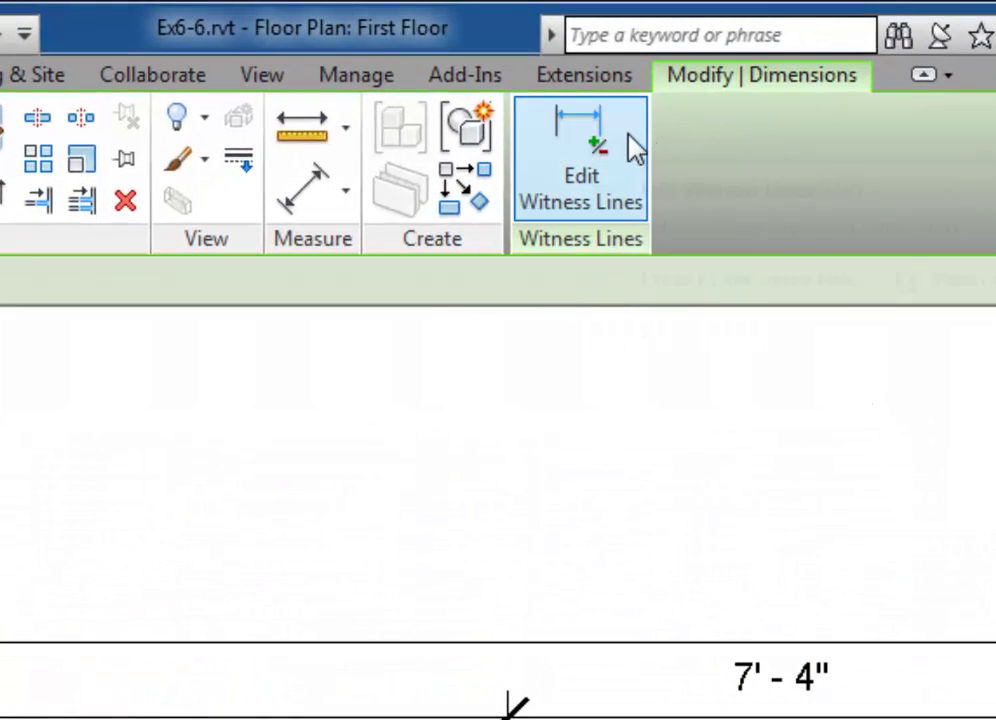
click(634, 150)
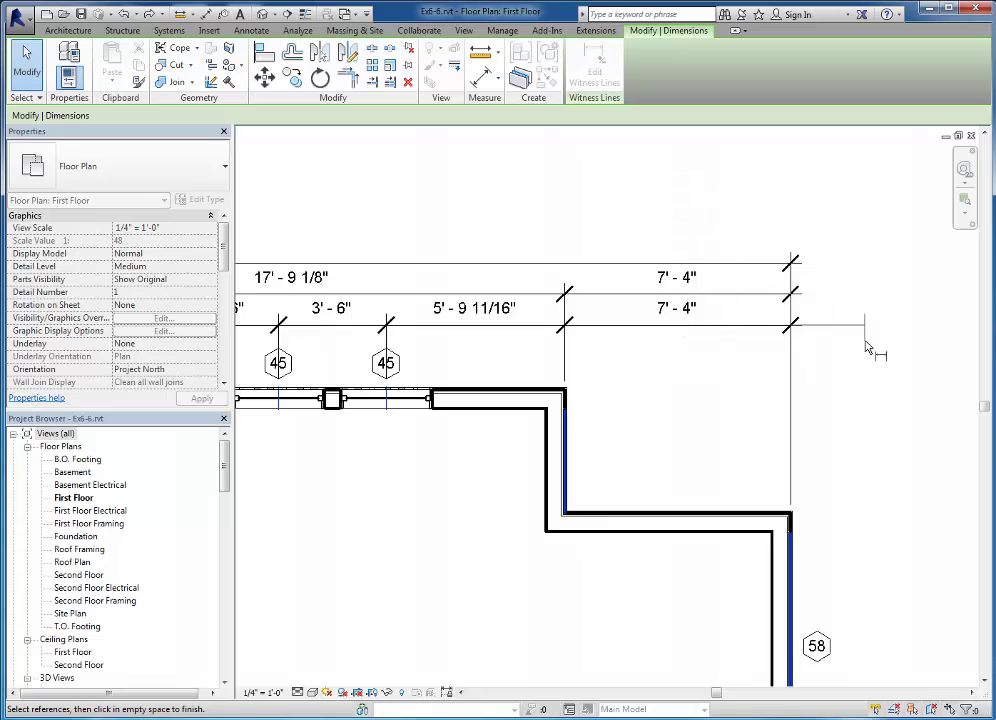
middle_drag(876, 348, 841, 268)
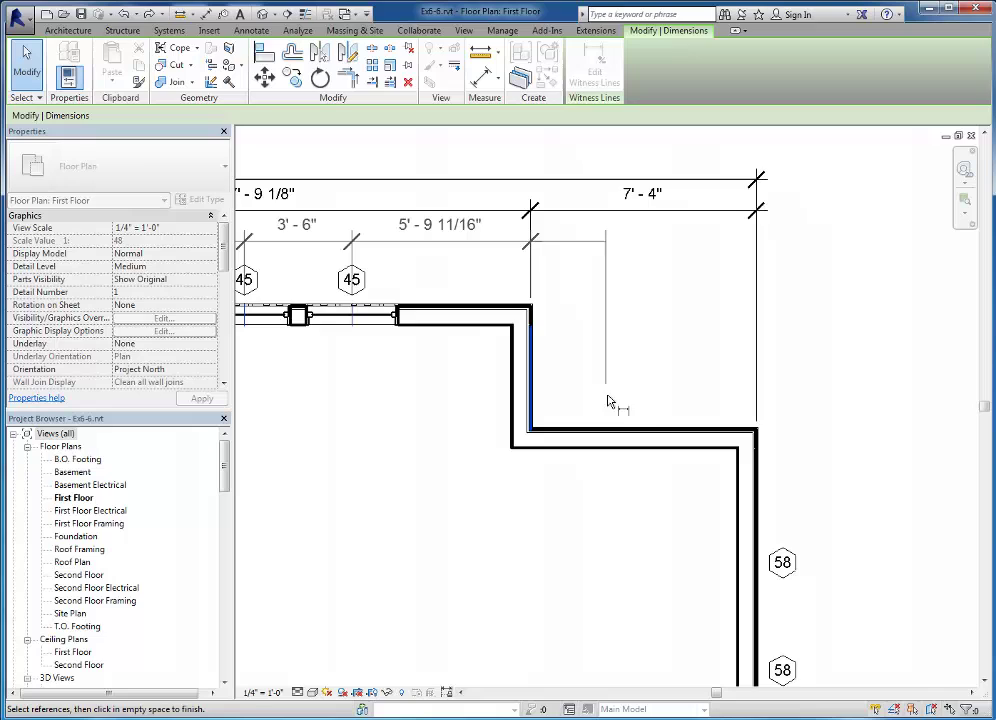
click(666, 302)
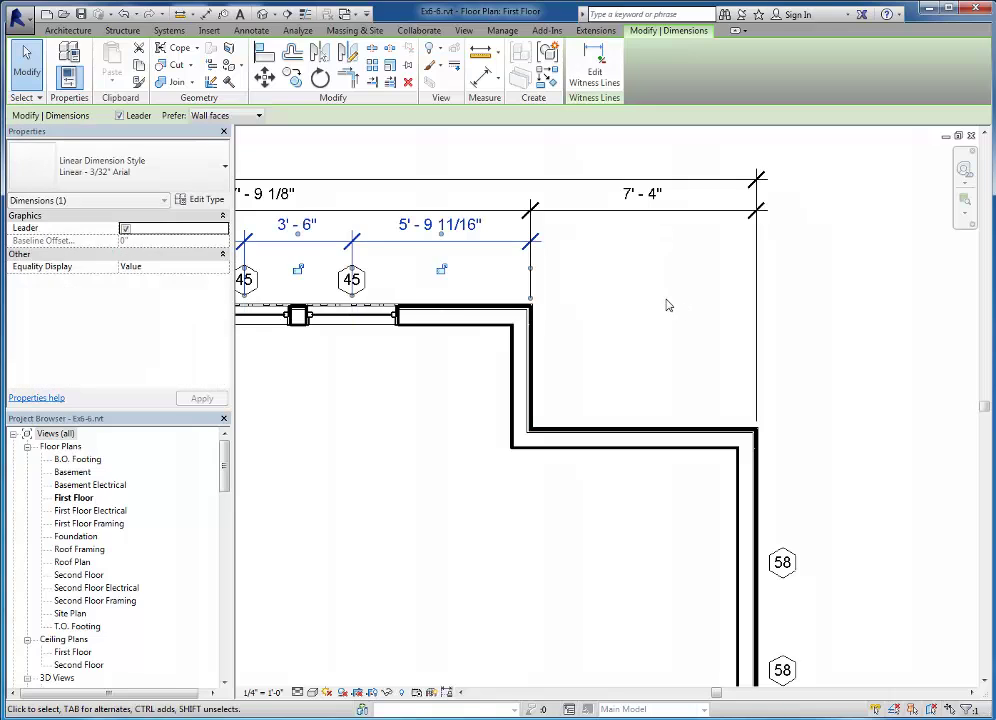
scroll(667, 305, down, 2)
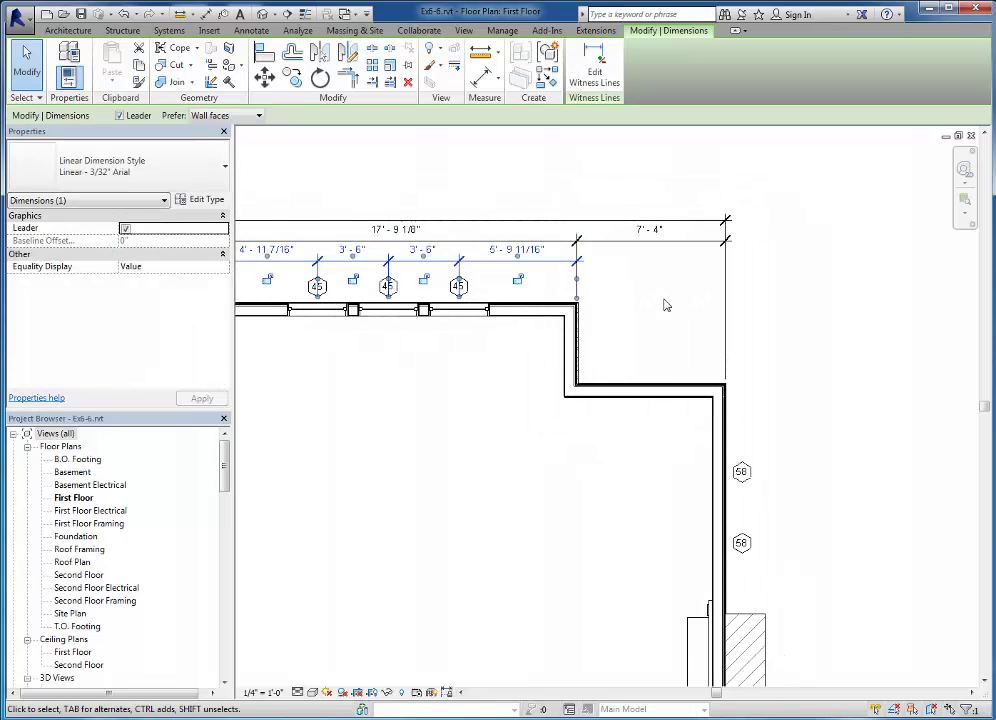
scroll(666, 305, down, 1)
key(Escape)
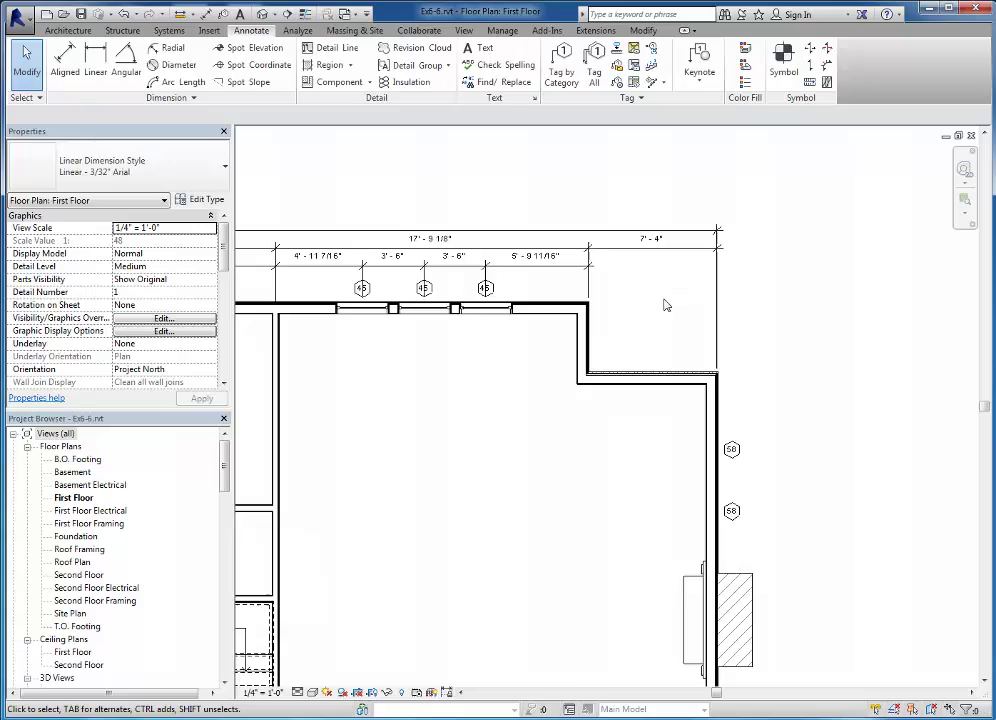
scroll(570, 350, down, 3)
mouse_move(578, 371)
middle_down()
mouse_move(552, 392)
mouse_move(742, 292)
middle_up()
middle_drag(360, 364, 705, 368)
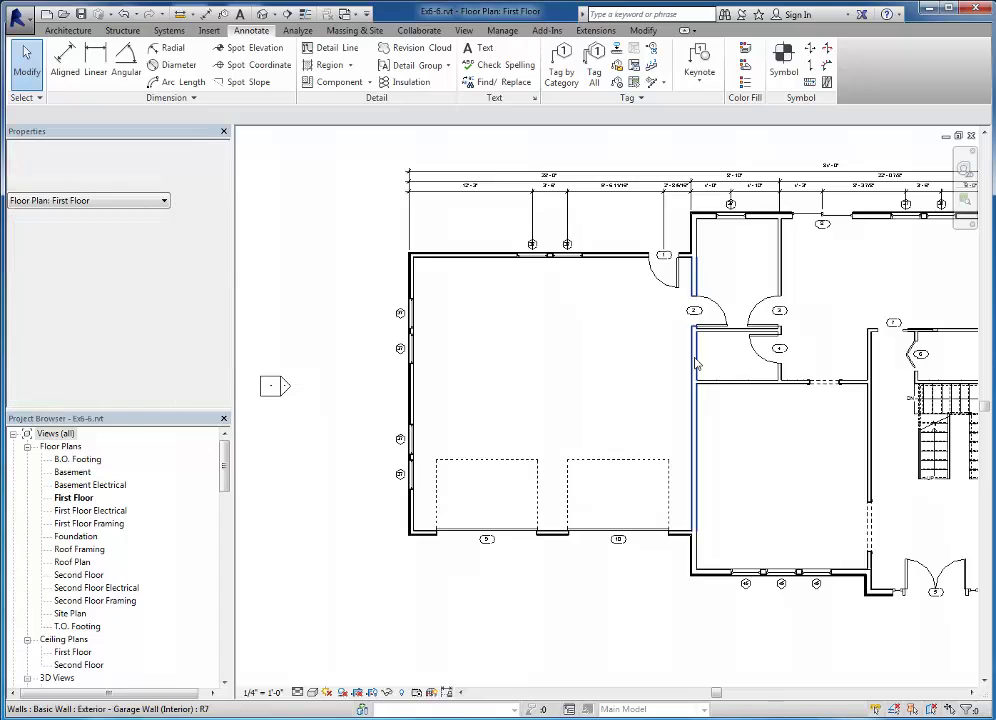